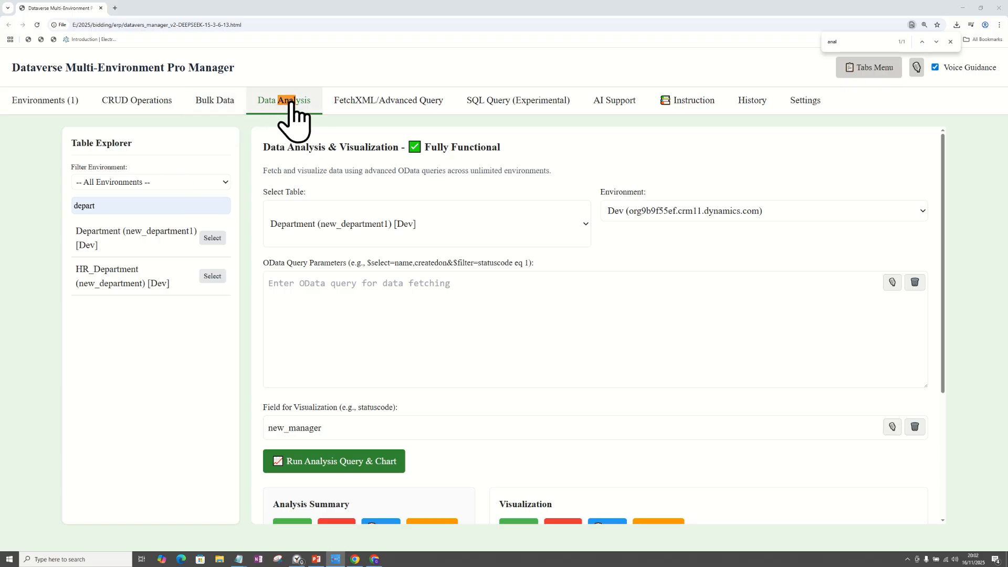
Review the table choices, the environment choices and the OData query box of the data analysis form.
click(418, 300)
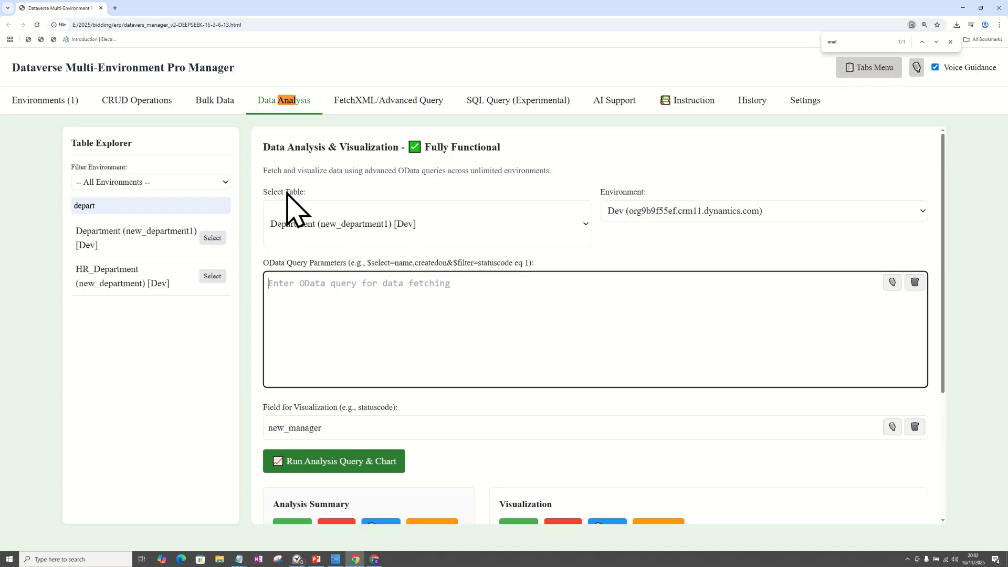
click(403, 226)
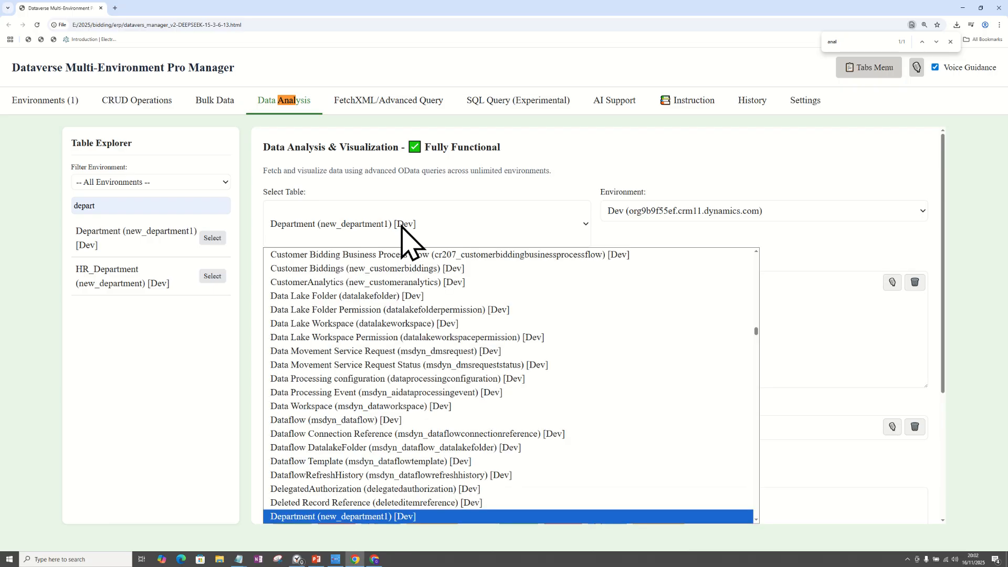
click(430, 221)
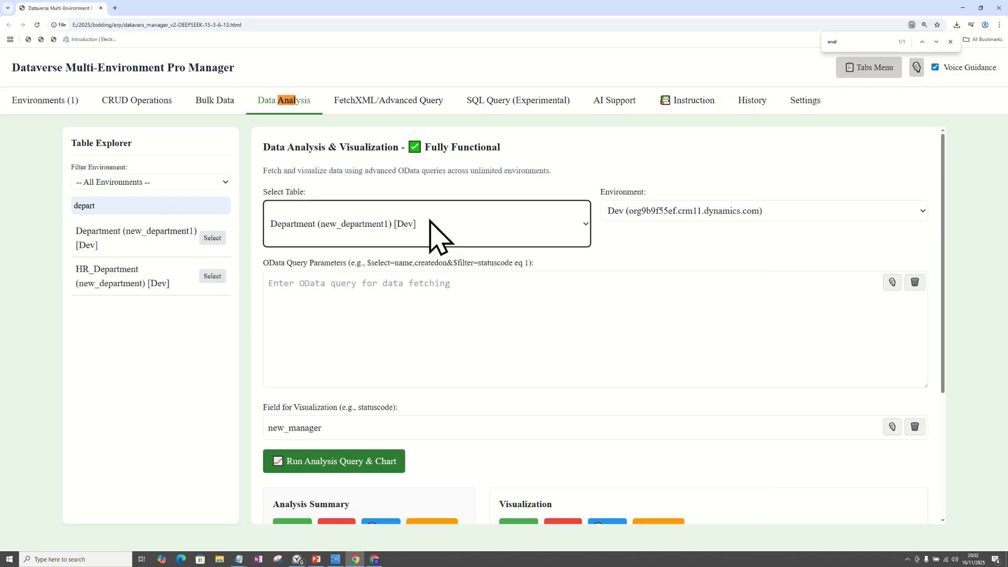
click(730, 213)
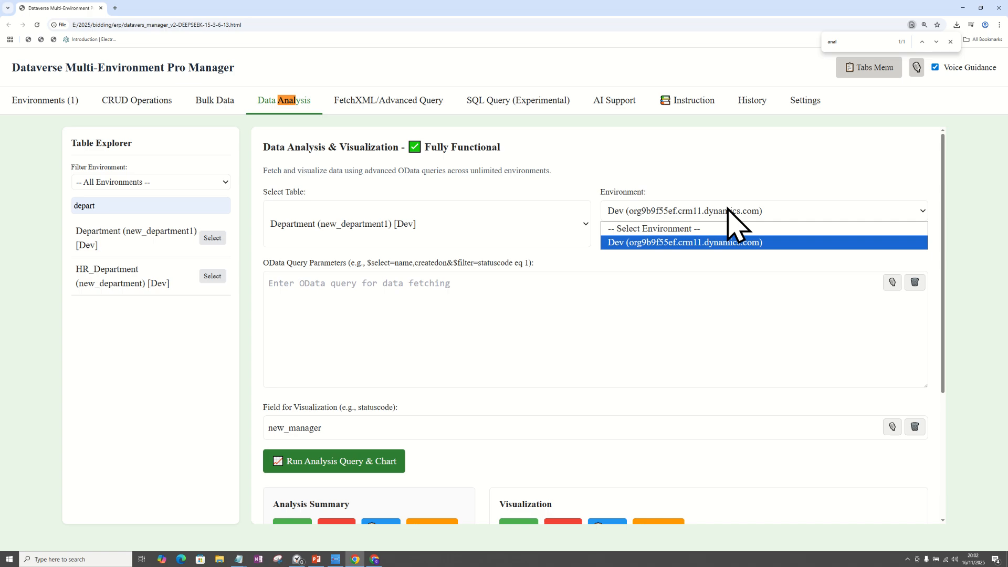
click(728, 209)
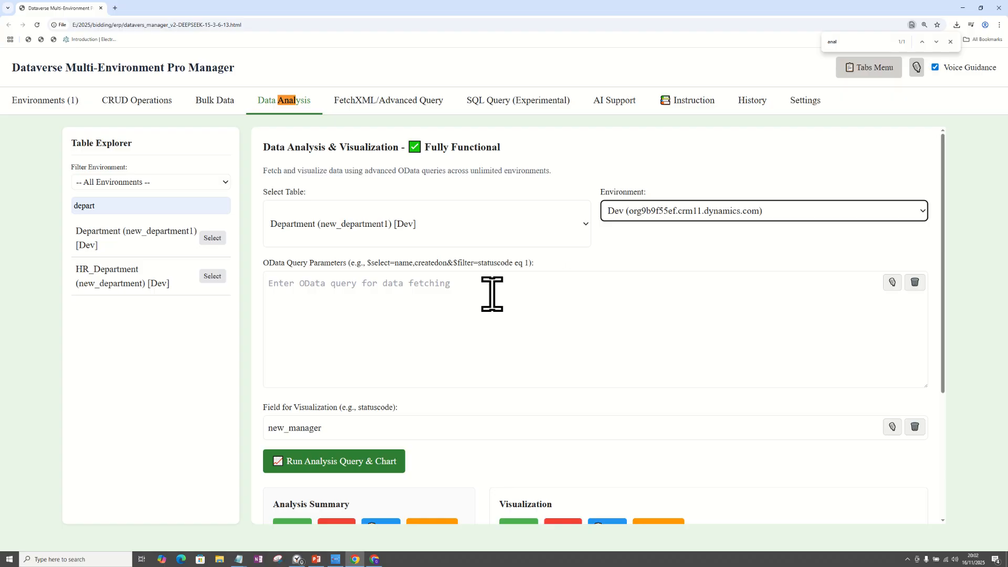
click(367, 302)
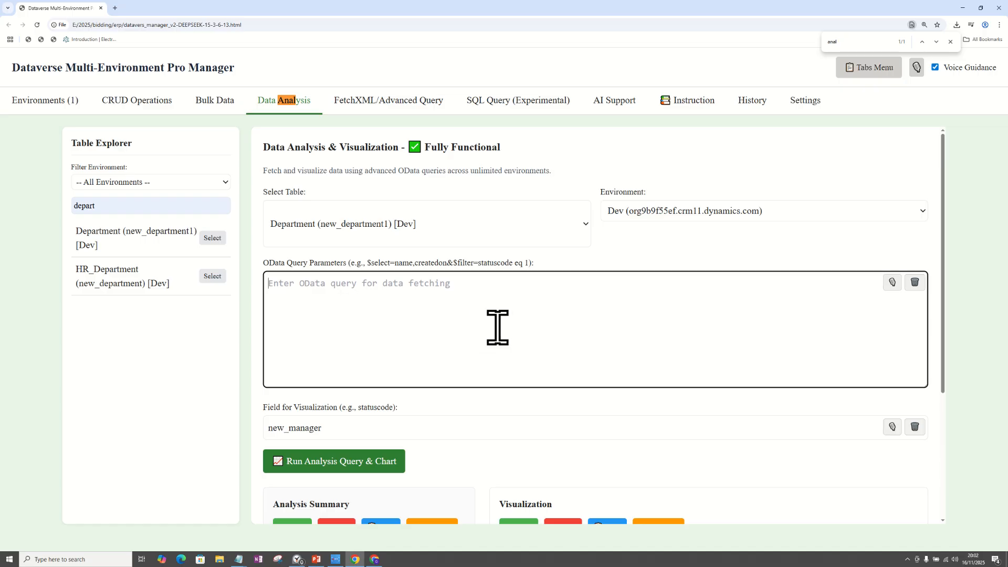
Clear the visualization field and run the analysis query and chart on the Department (new_department1) table without query parameters.
drag(943, 176, 947, 228)
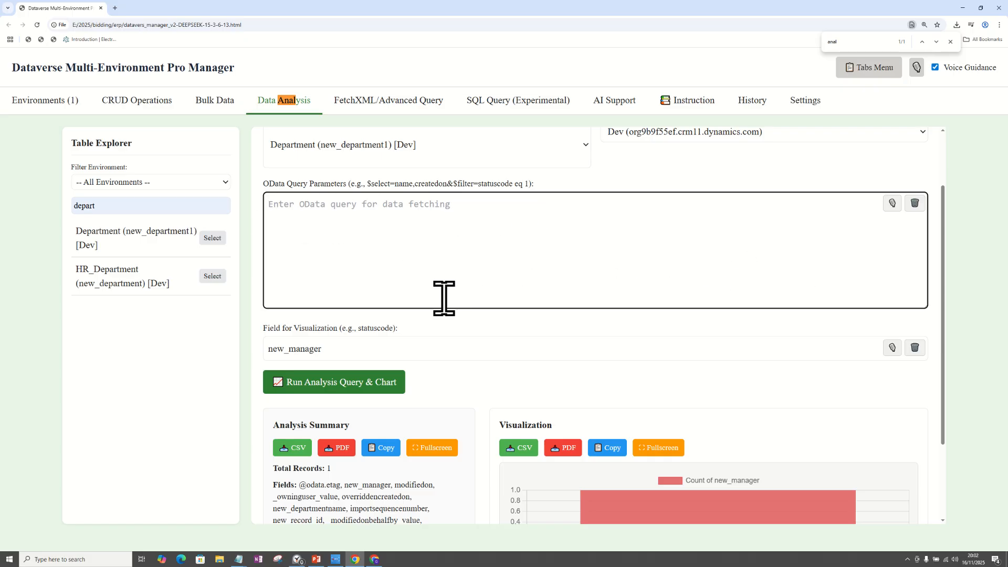
double_click(357, 349)
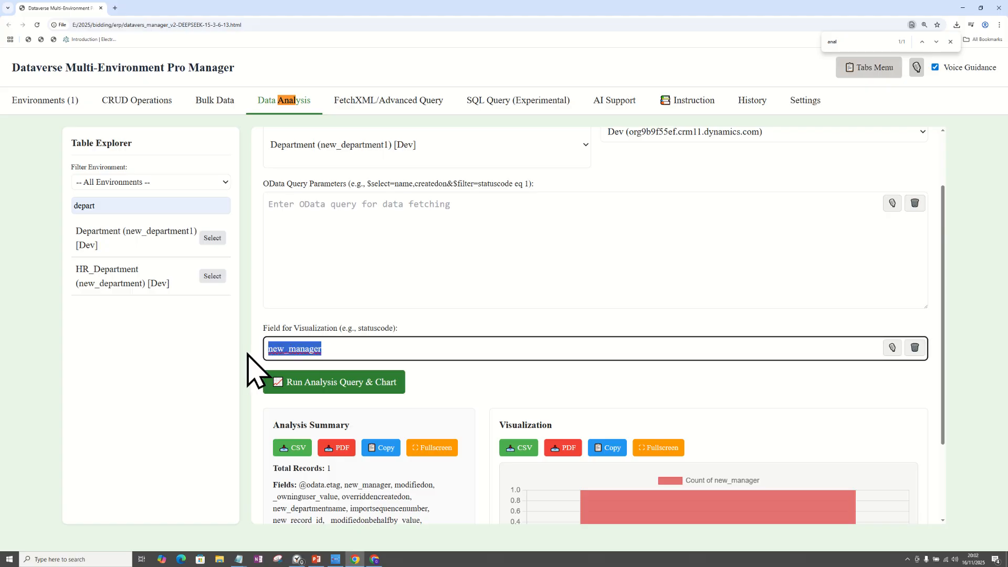
key(BackSpace)
click(339, 226)
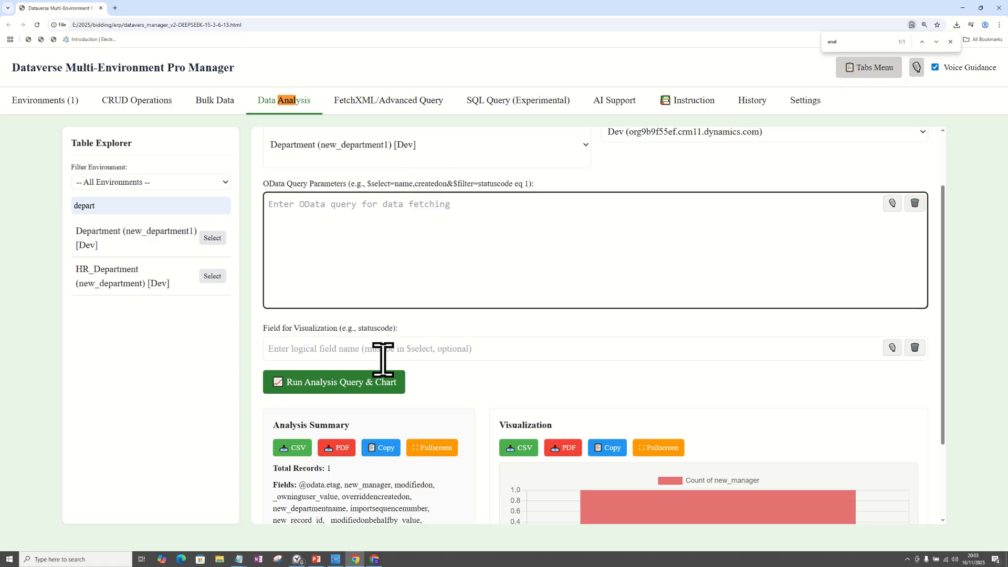
click(342, 386)
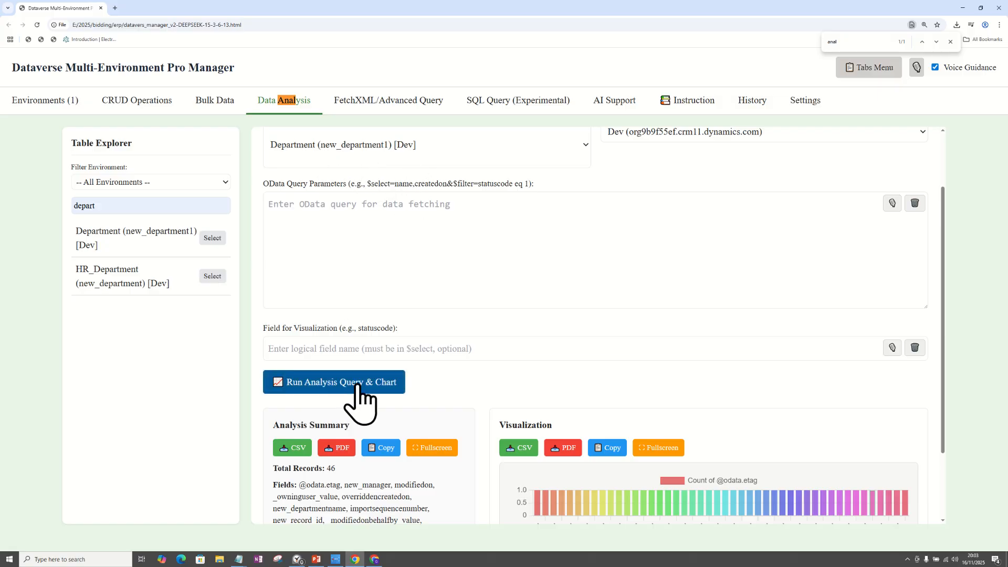
Examine the analysis summary's record total and list of fields alongside the chart.
drag(943, 227, 938, 303)
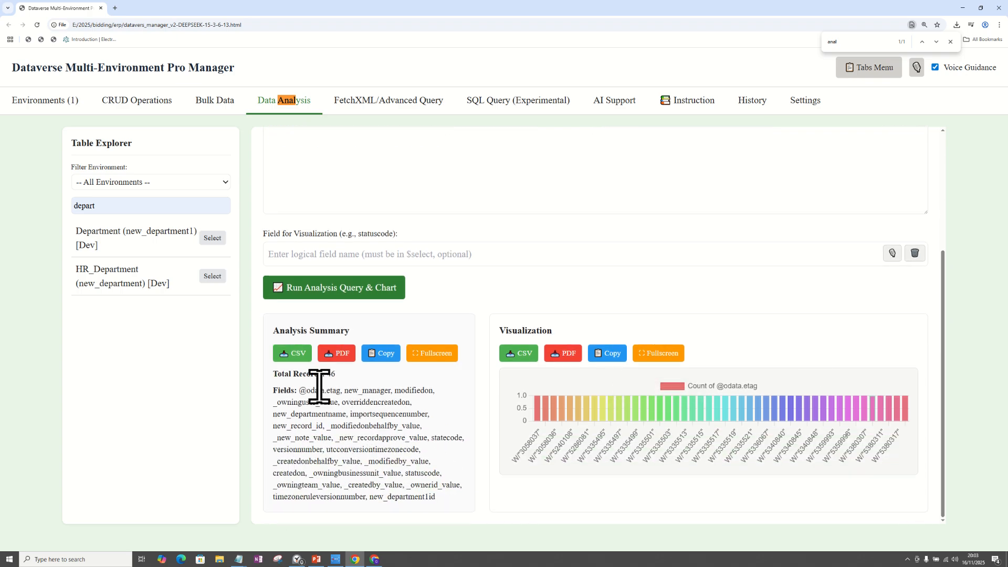
drag(306, 390, 446, 496)
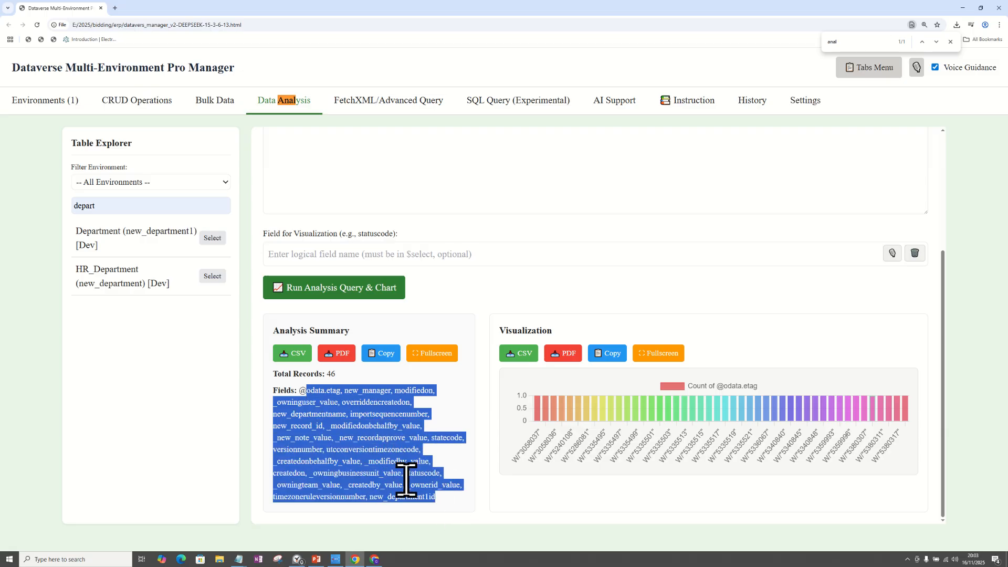
mouse_move(541, 426)
scroll(367, 448, up, 3)
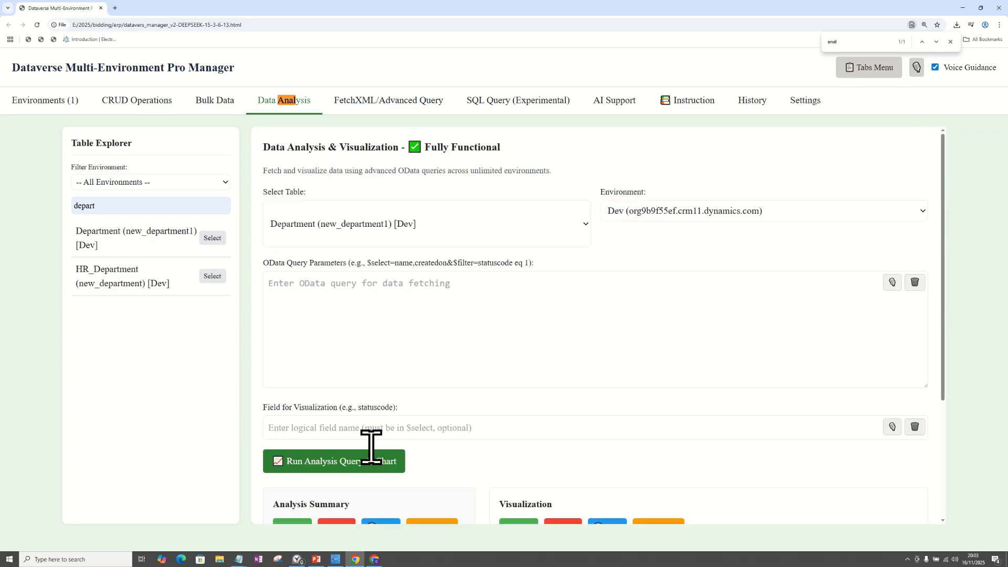
Study the OData example above the query box, including its selected name and createdon fields and its statuscode filter.
click(349, 289)
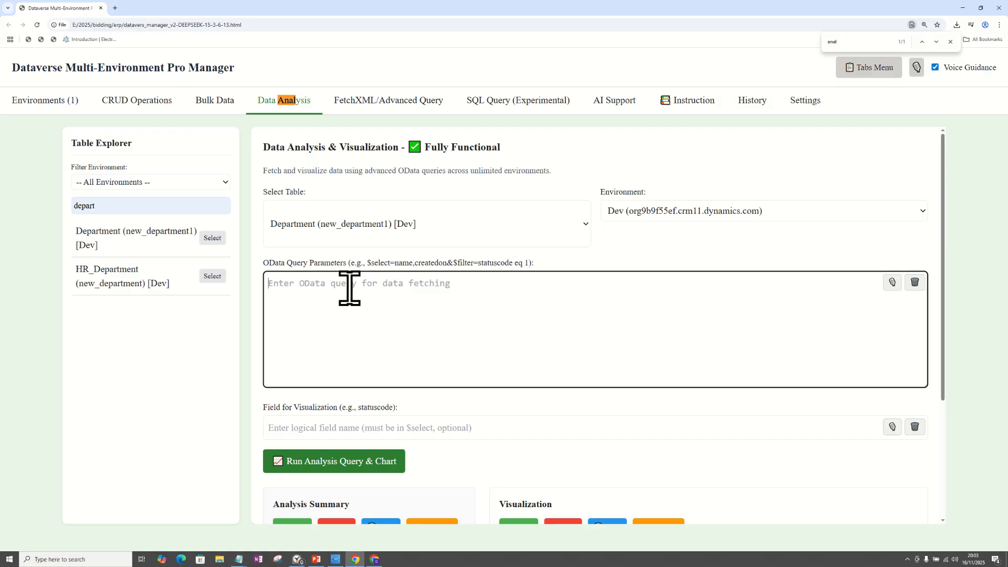
drag(265, 265, 552, 256)
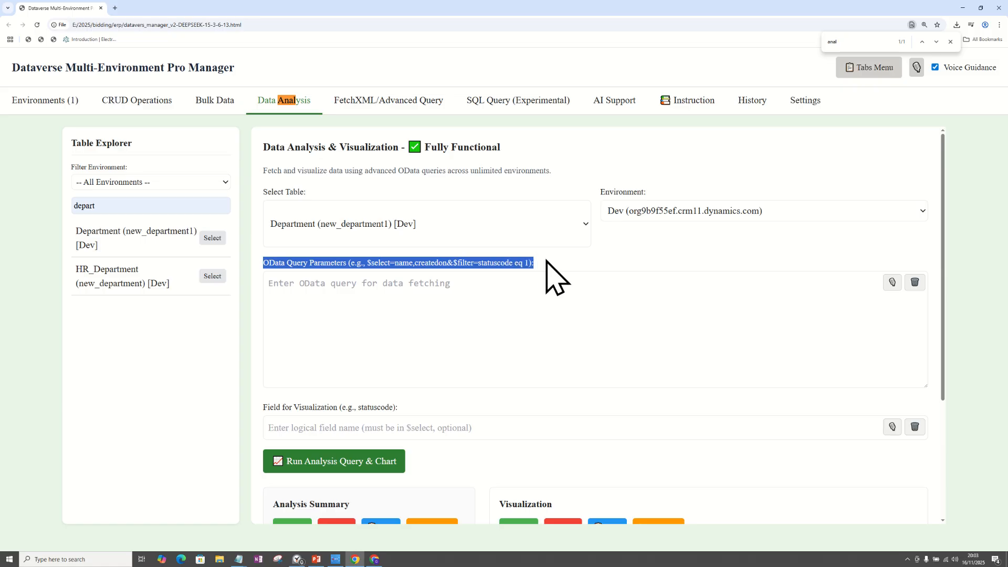
click(547, 261)
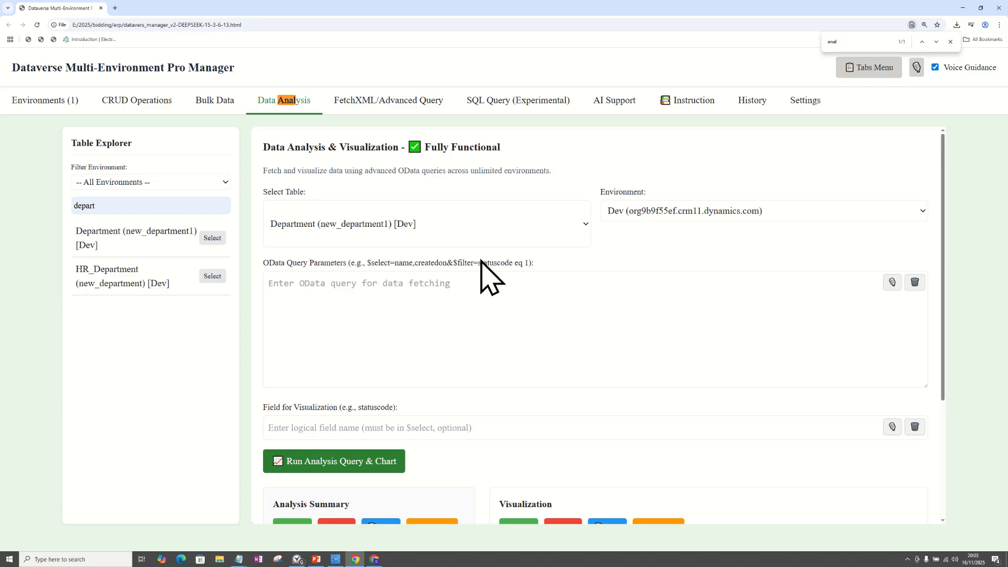
click(312, 293)
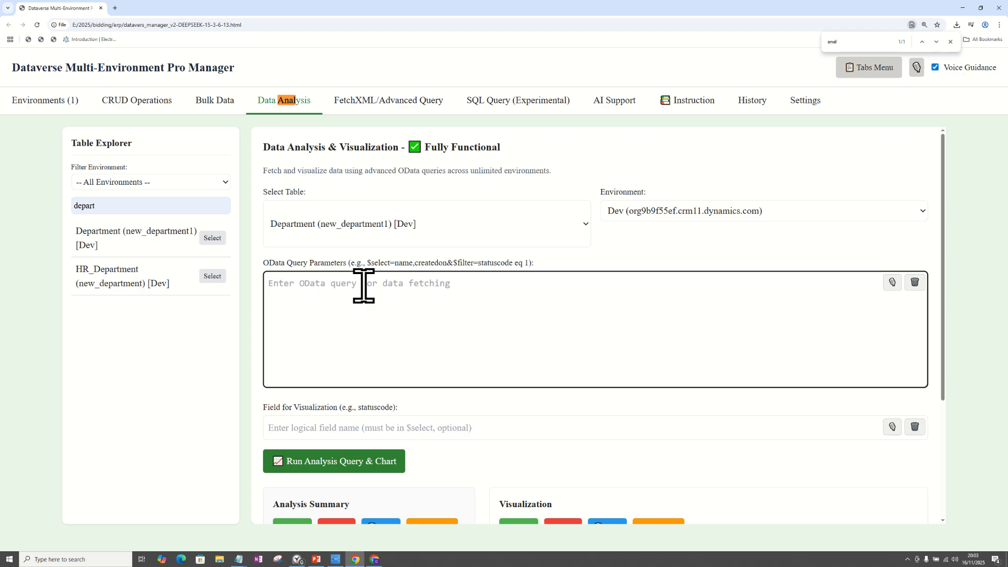
drag(368, 263, 520, 272)
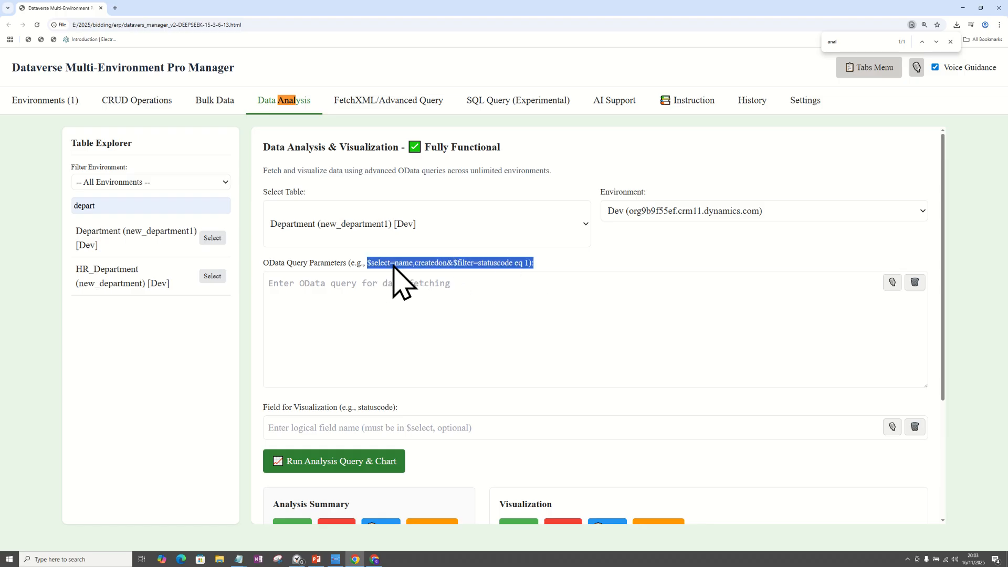
click(414, 264)
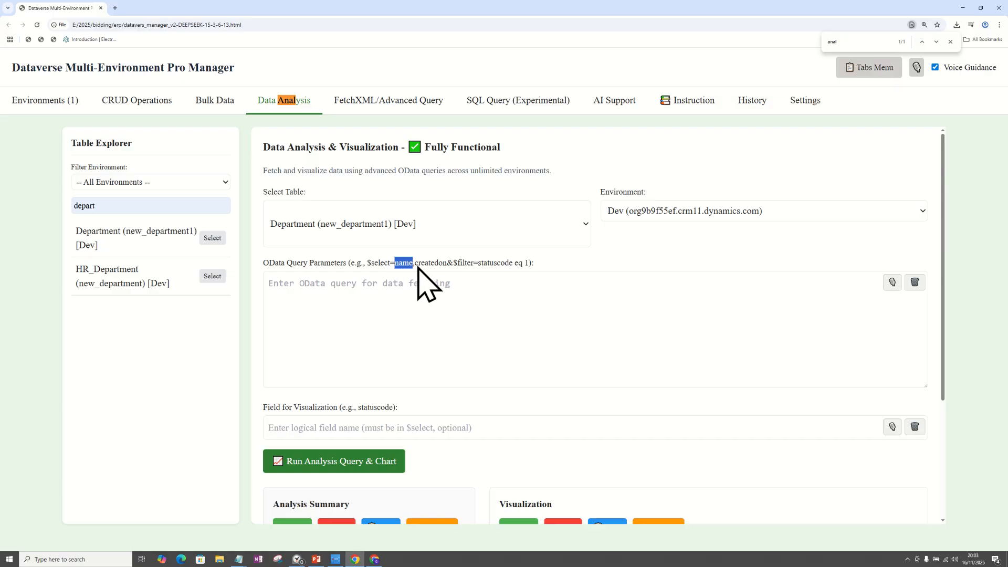
drag(415, 265, 446, 268)
key(alt+Tab)
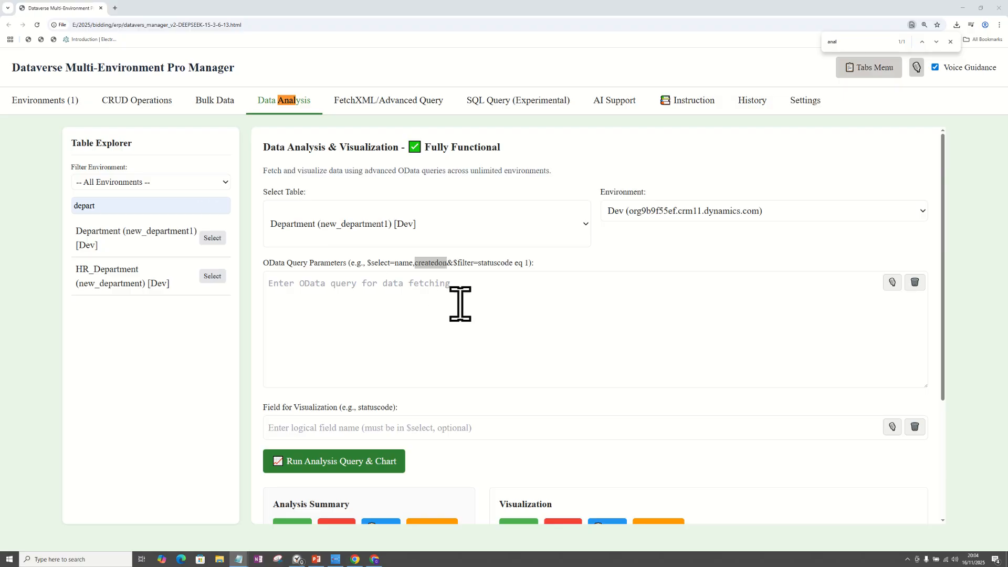
key(alt+Tab)
Inspect the manager and department name columns in the CRUD results of the Department table.
click(149, 101)
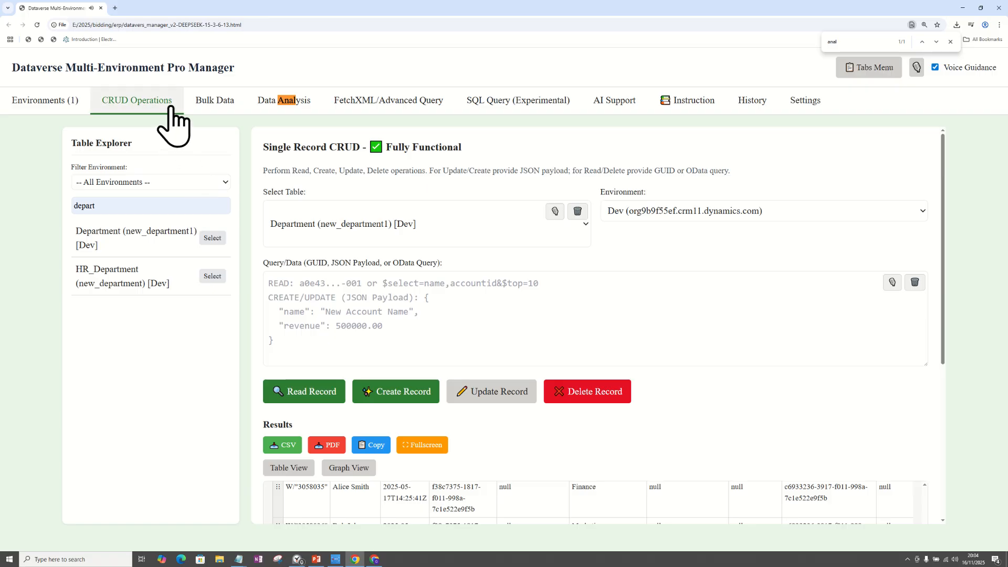
scroll(948, 307, down, 3)
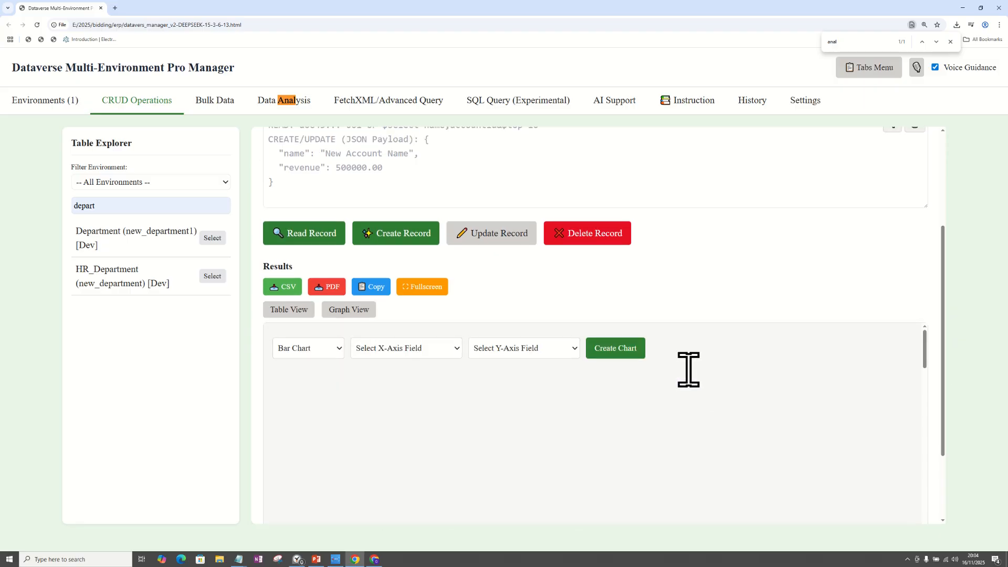
scroll(928, 386, down, 2)
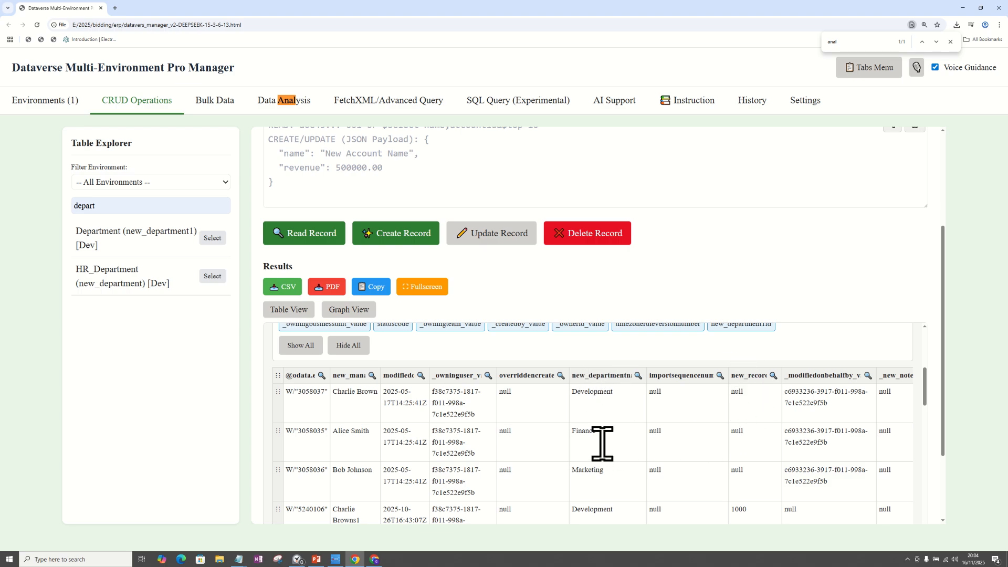
click(355, 394)
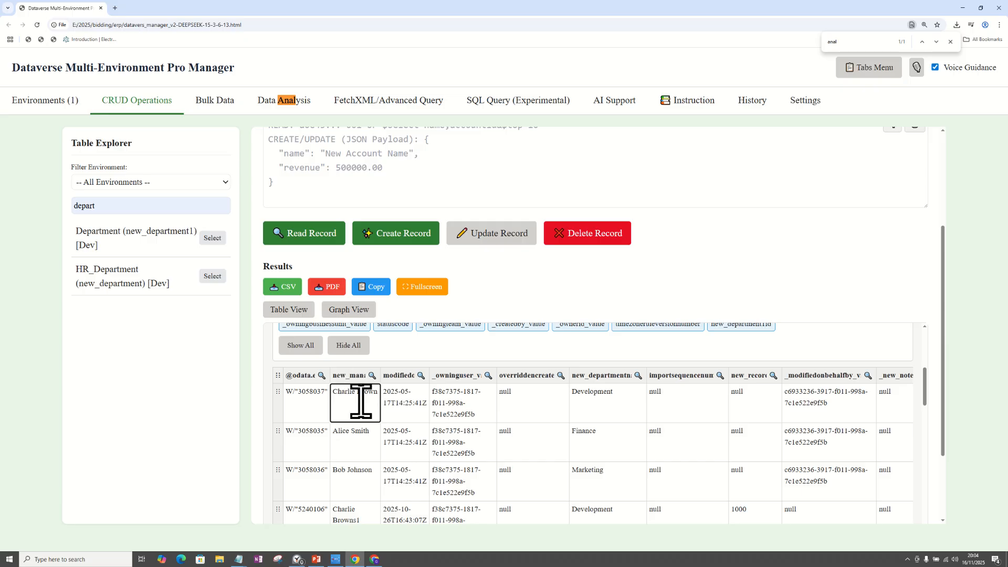
click(610, 402)
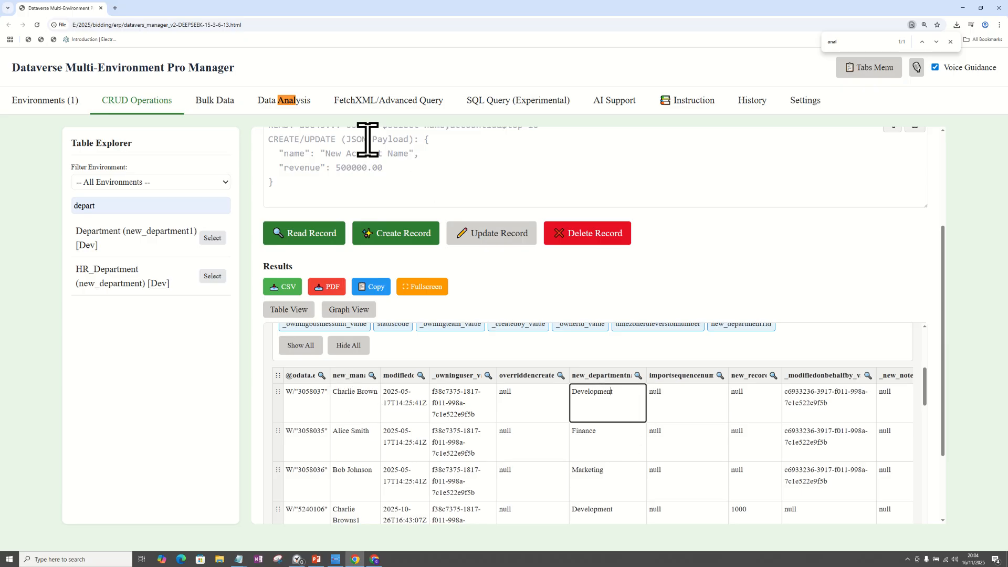
Paste $select=new_manager,new_departmentname&$filter=new_departmentname eq 'Development' as the OData query parameters of the data analysis.
click(287, 101)
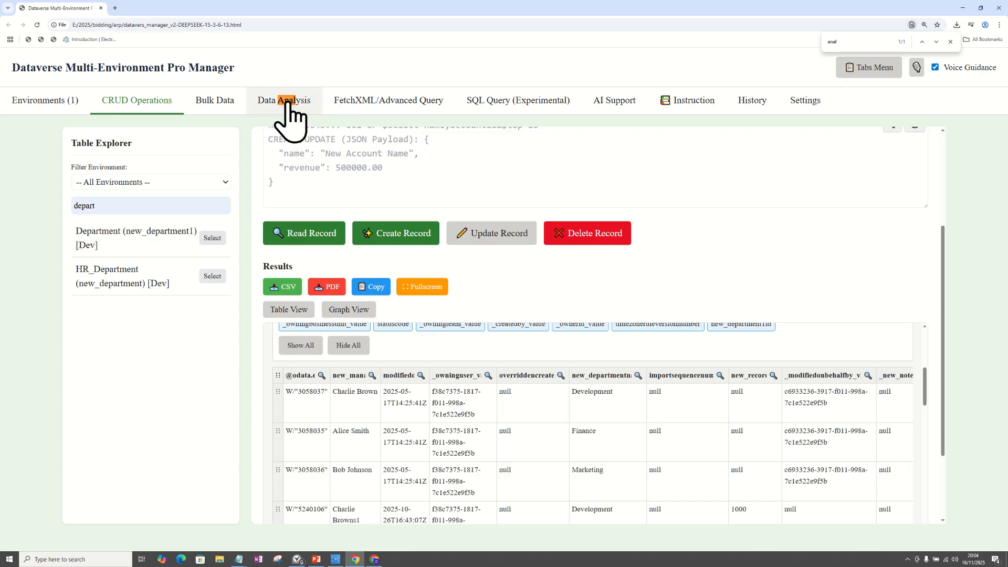
click(349, 302)
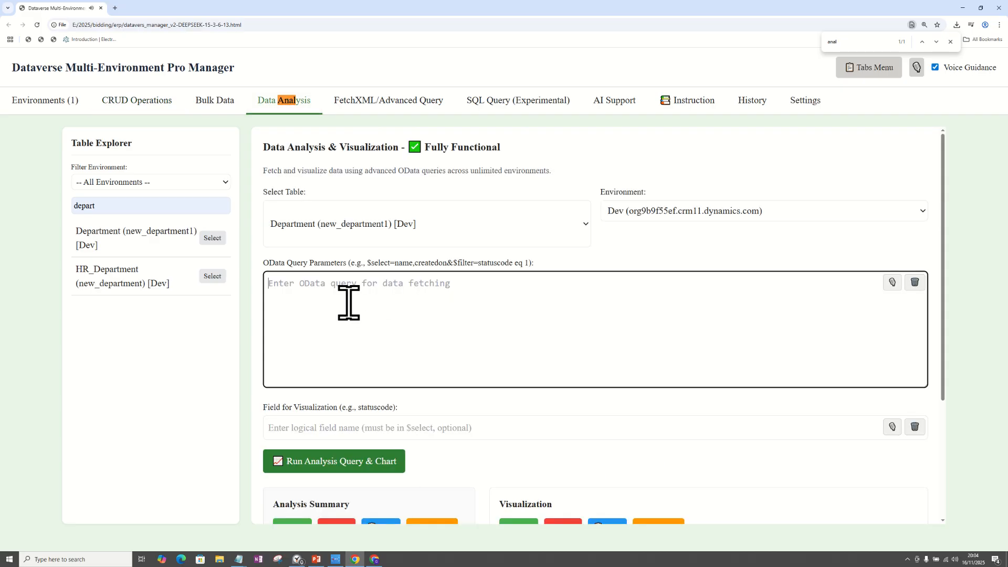
text($select=new_manager,new_departmentname&$filter=new_departmentname eq 'Development')
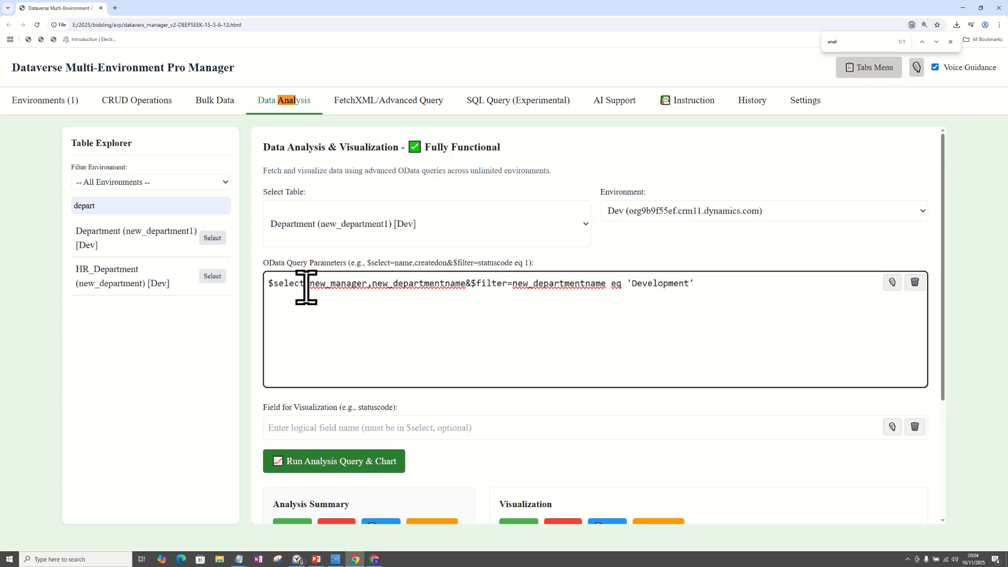
Compare the pasted query with the example syntax, checking its two selected fields, the filter field and the filter value.
drag(361, 263, 561, 258)
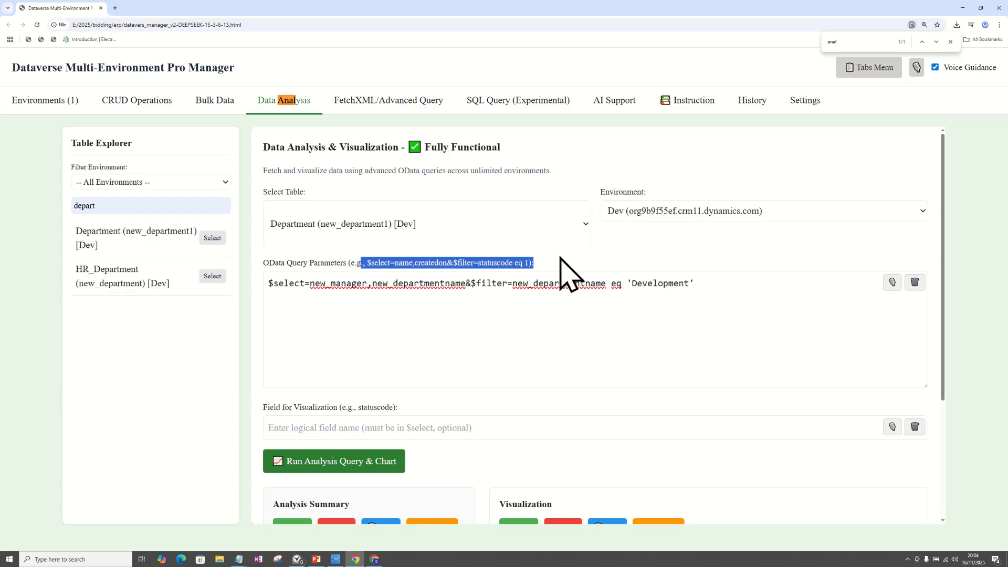
click(369, 284)
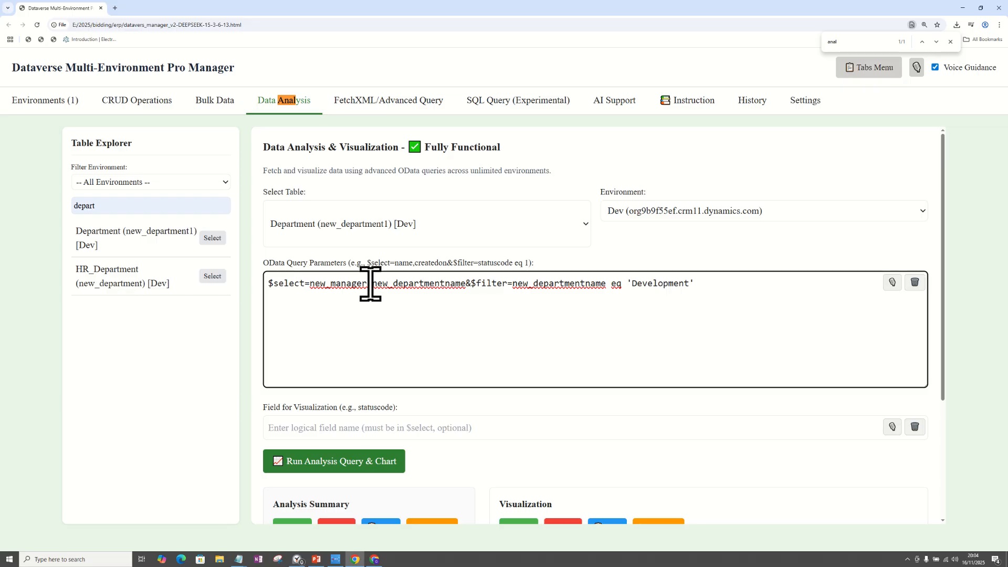
drag(370, 284, 316, 288)
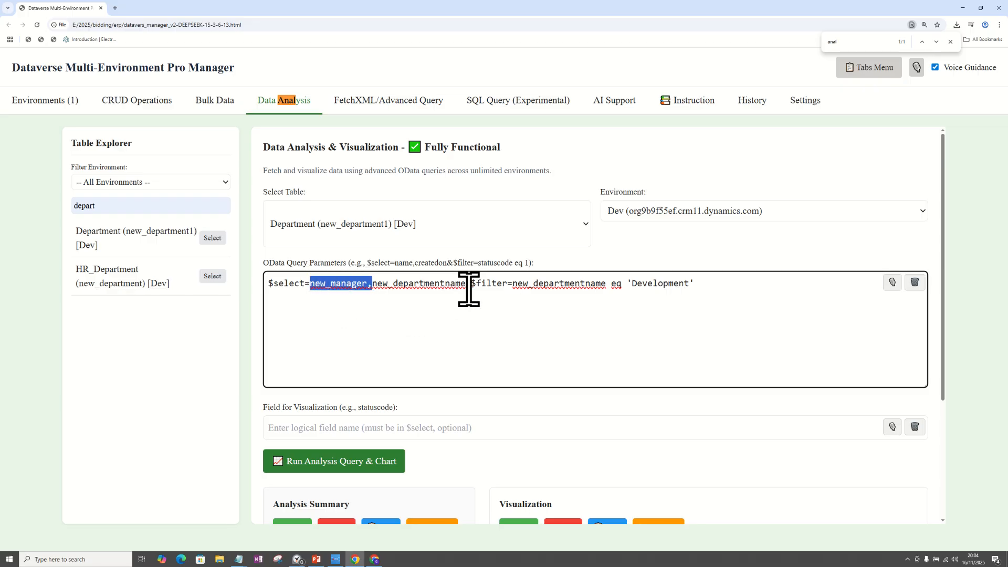
drag(466, 284, 372, 286)
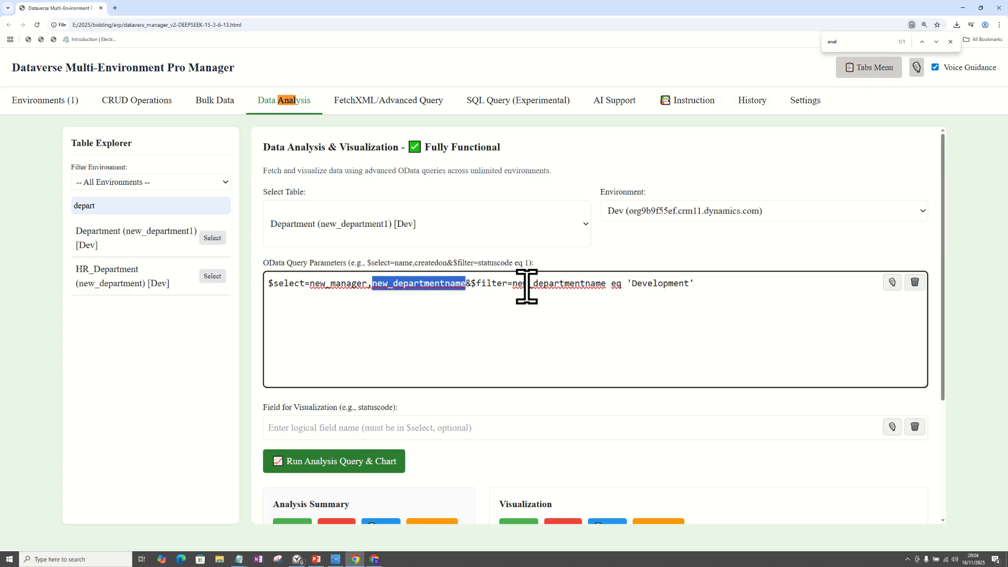
drag(514, 284, 605, 284)
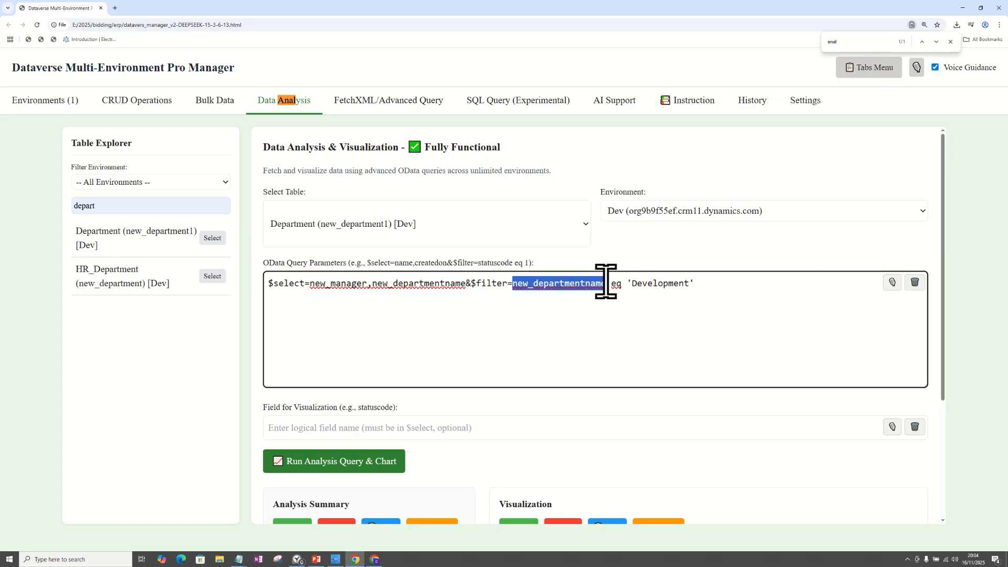
drag(704, 284, 634, 284)
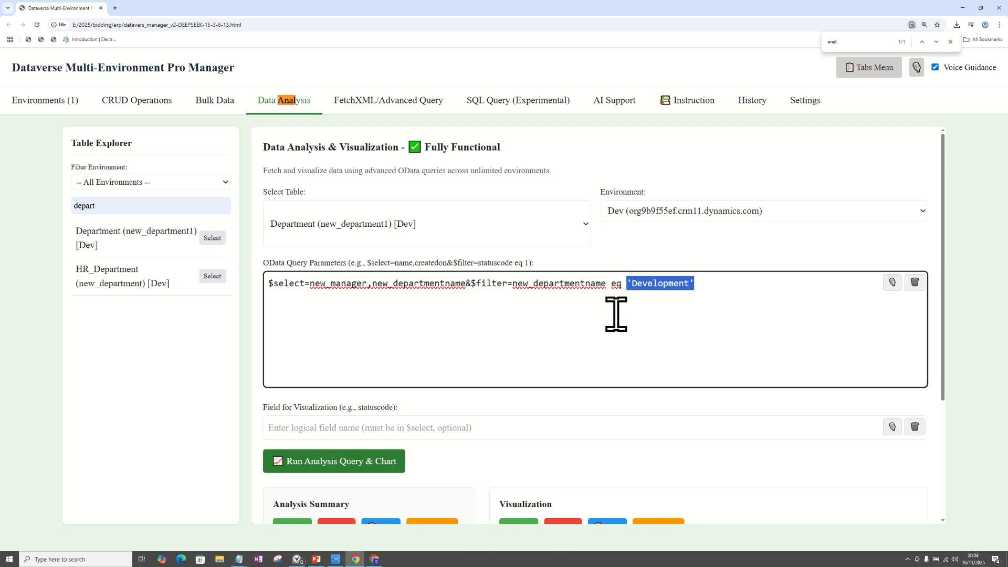
Inspect the department name column in the CRUD results, focusing on the first Development record.
click(122, 101)
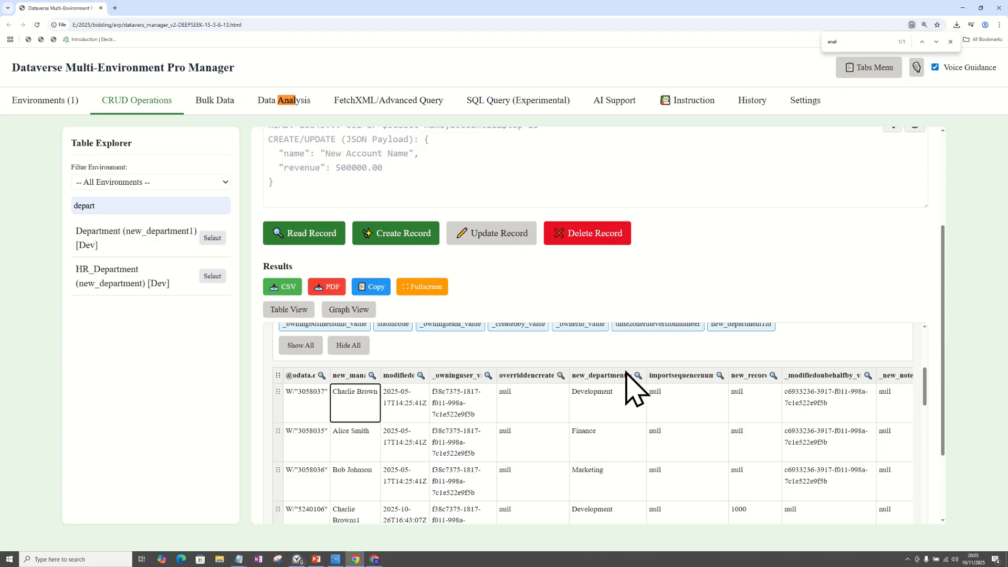
click(601, 395)
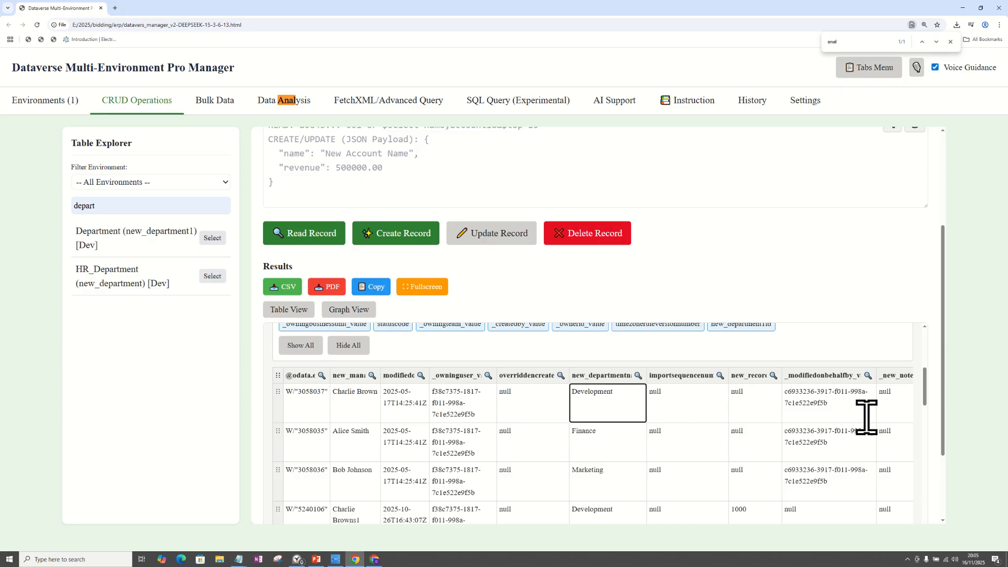
scroll(927, 412, down, 2)
scroll(927, 407, up, 1)
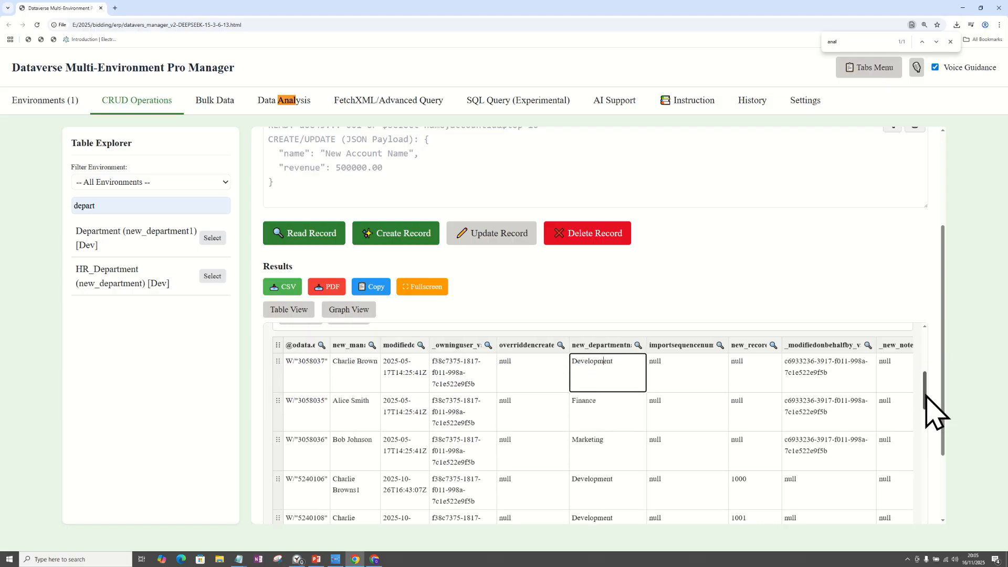
drag(926, 403, 918, 364)
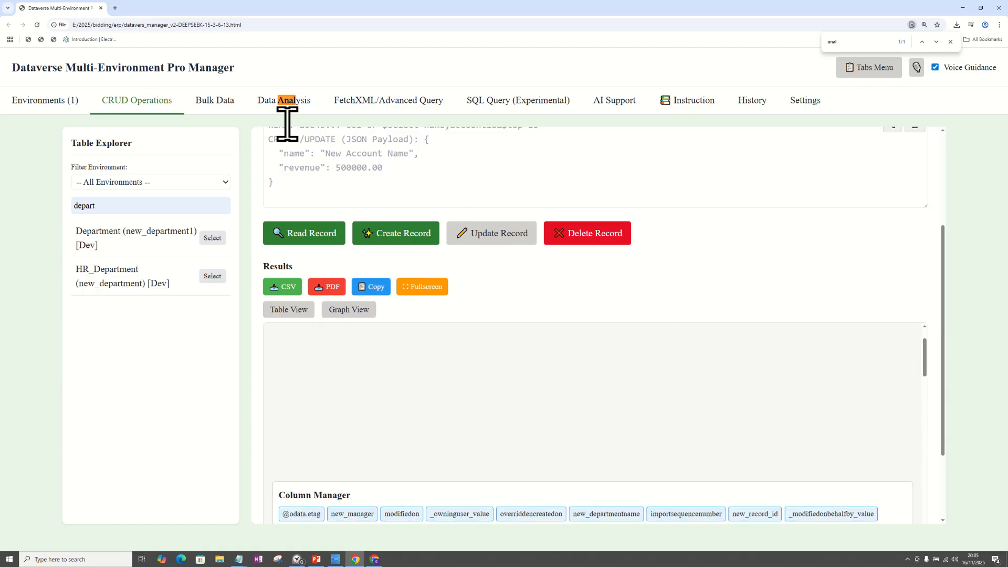
Return to the data analysis and recheck the query's two selected fields and its Development filter value.
click(272, 121)
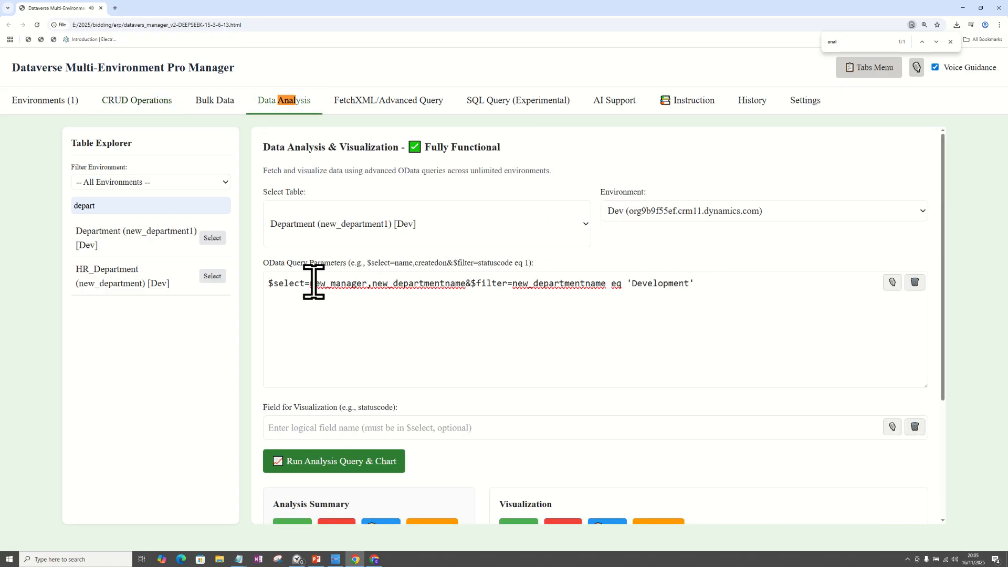
drag(315, 284, 463, 282)
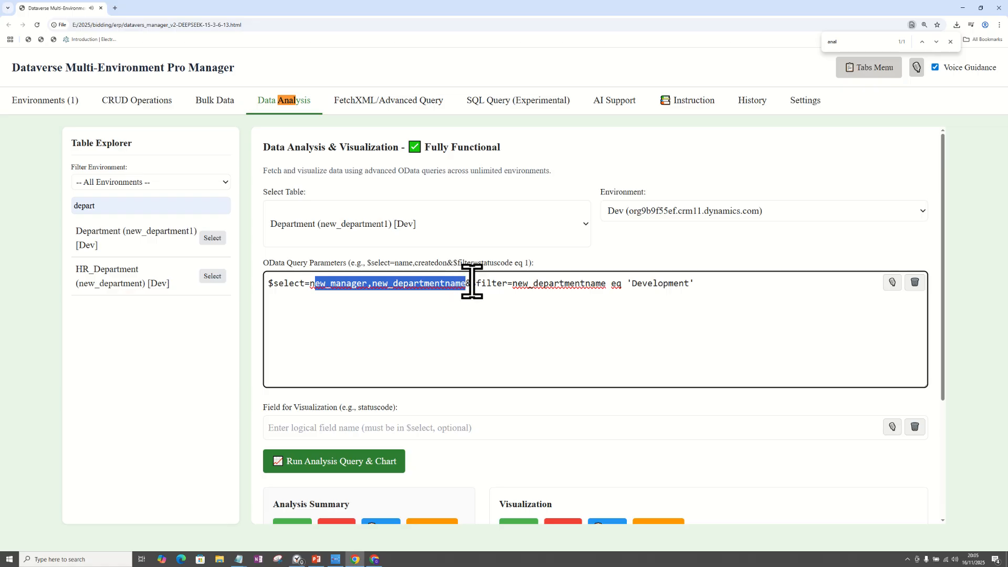
drag(695, 283, 642, 282)
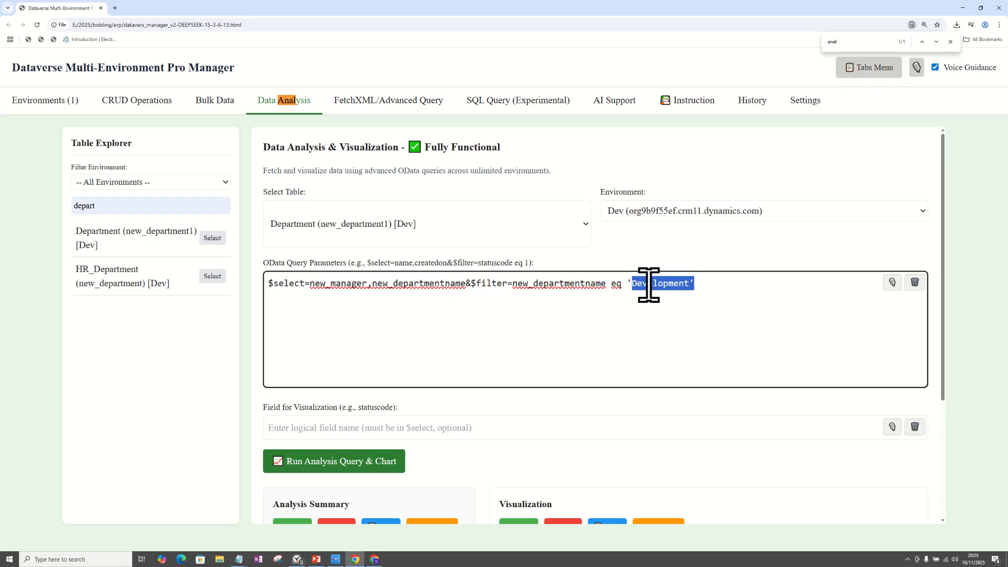
Run the Development query without a visualization field and examine the fields listed in the analysis summary.
drag(946, 278, 947, 323)
click(333, 398)
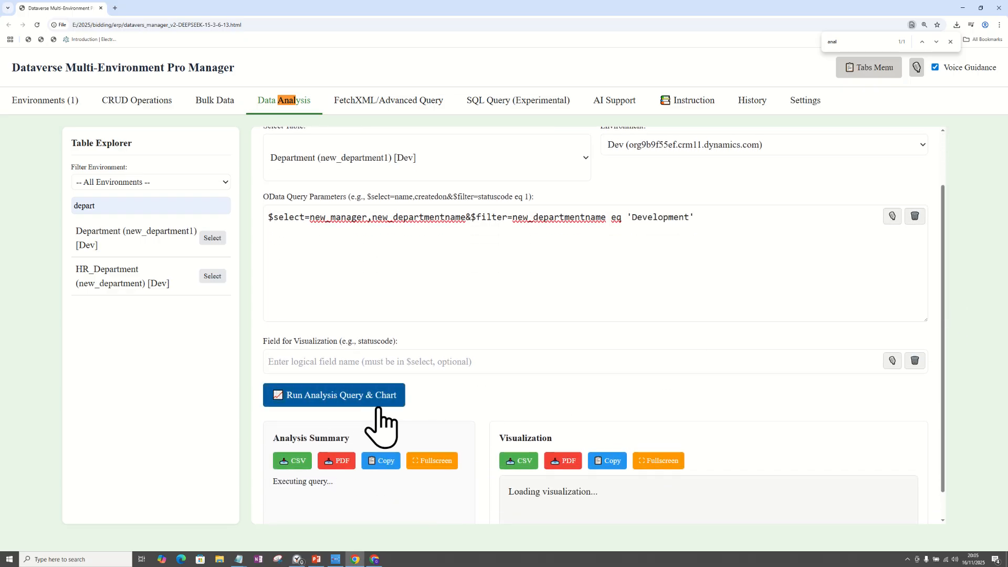
drag(943, 262, 940, 340)
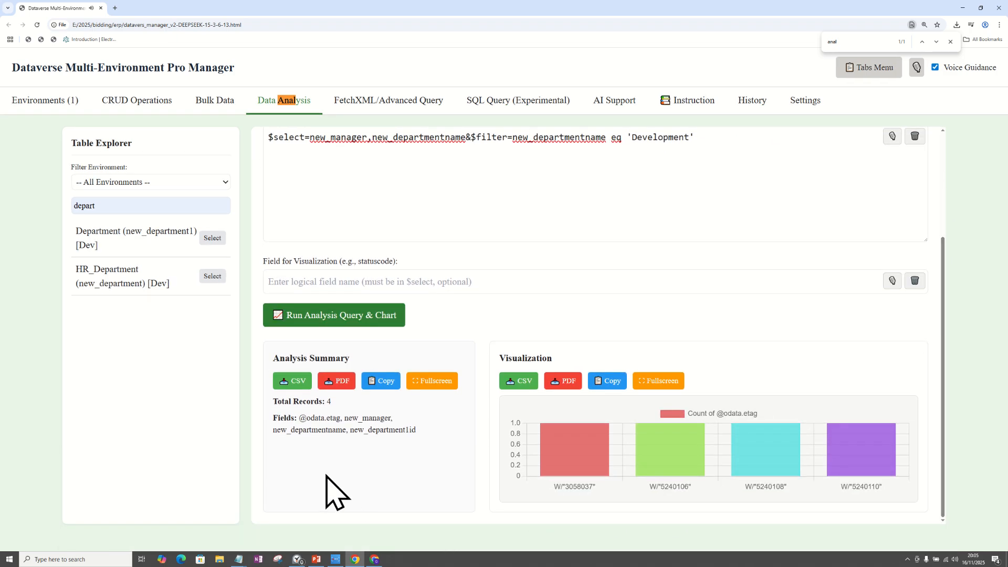
drag(423, 444, 308, 418)
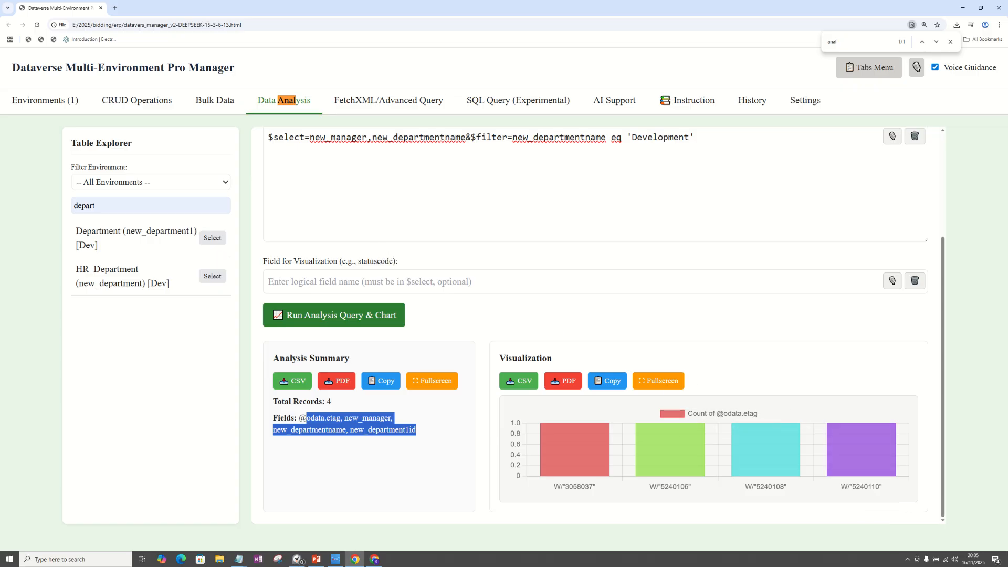
Set new_manager as the field for visualization and rerun the analysis query and chart.
key(alt+Tab)
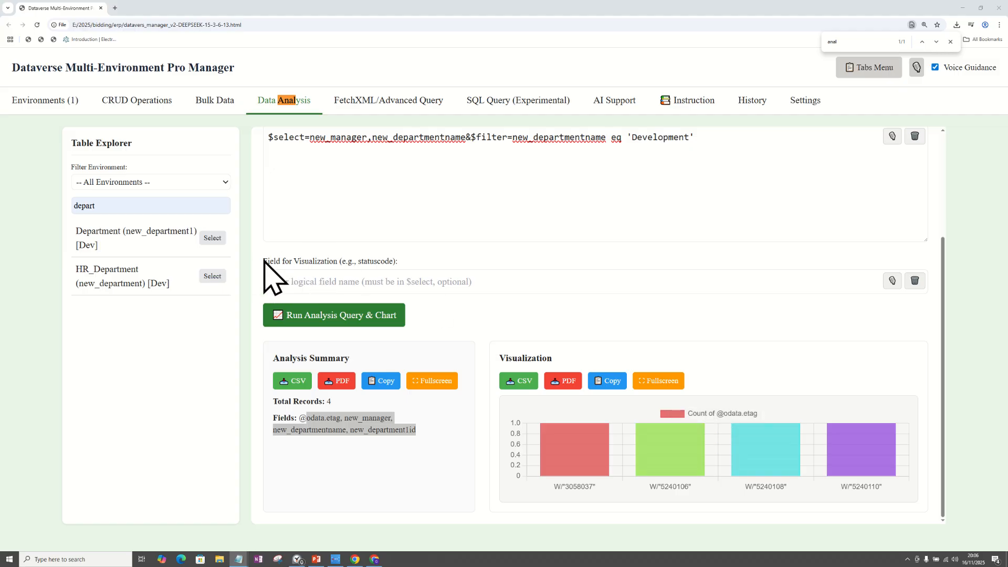
drag(264, 260, 403, 263)
click(317, 280)
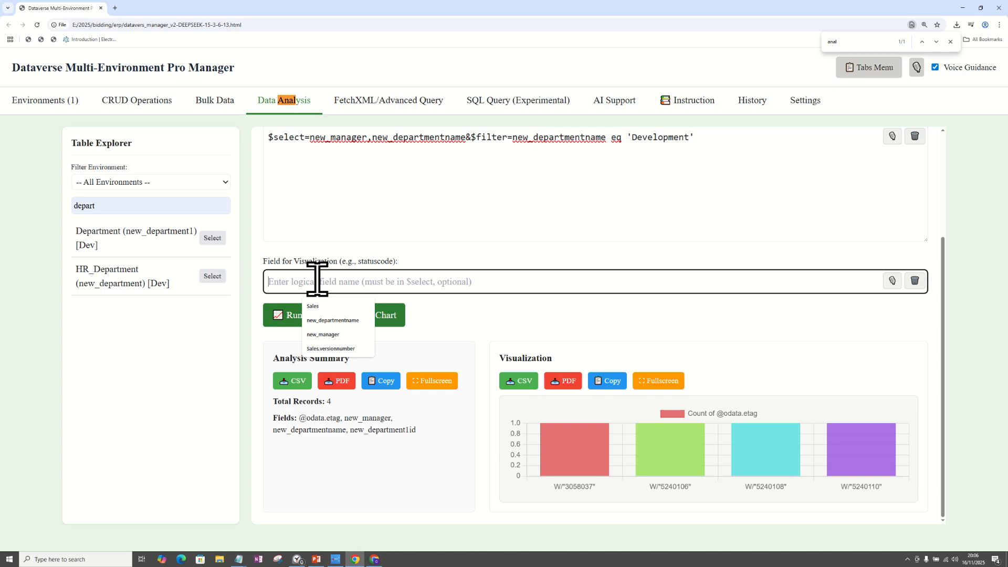
click(323, 334)
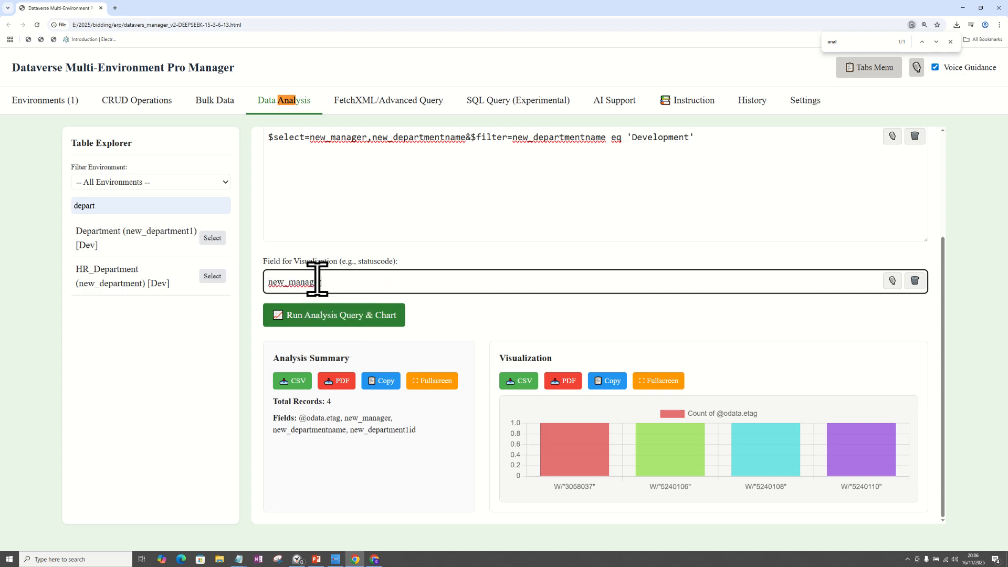
click(357, 315)
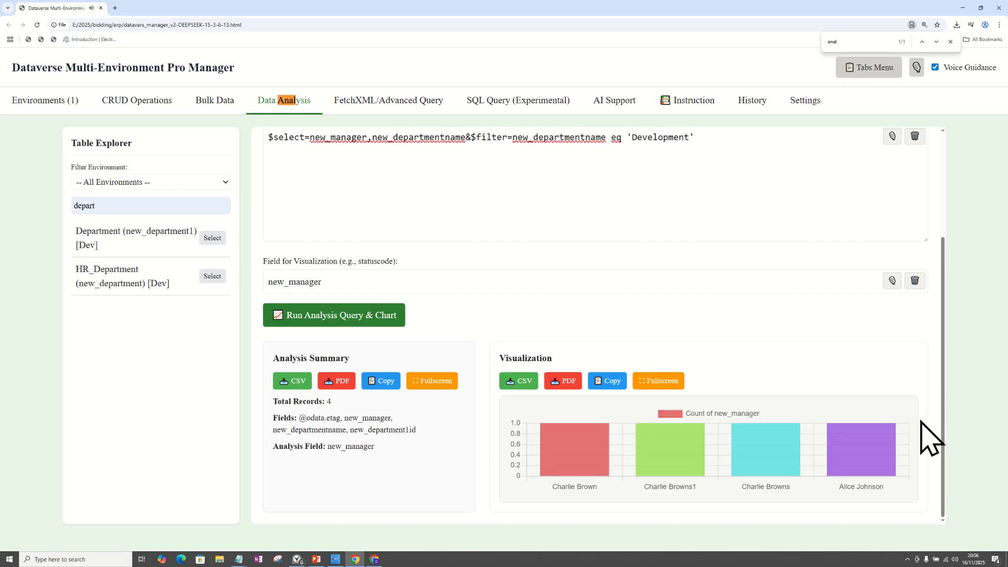
Examine the bars of the manager chart and compare them with the query's Development filter value.
mouse_move(574, 466)
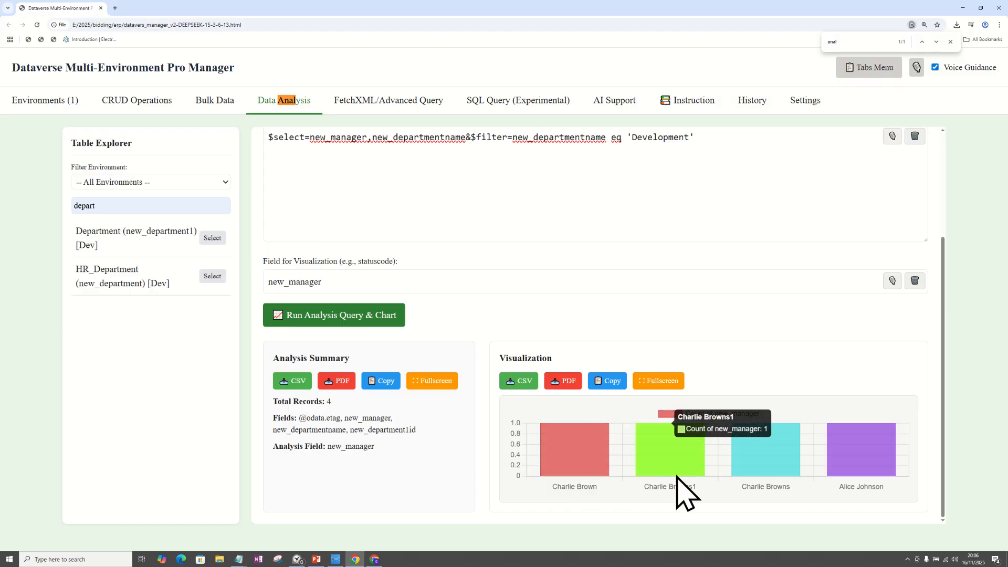
mouse_move(758, 471)
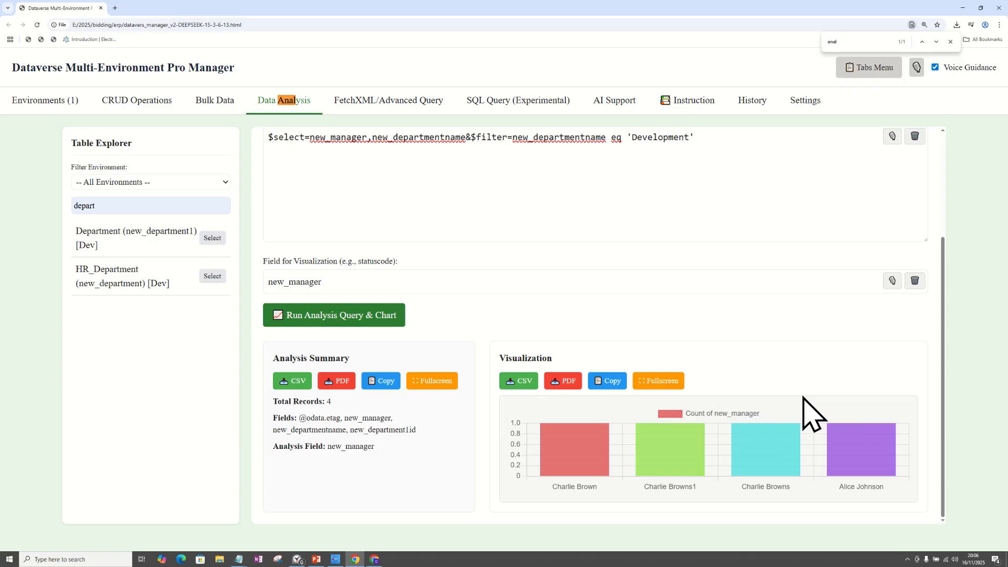
drag(696, 137, 627, 205)
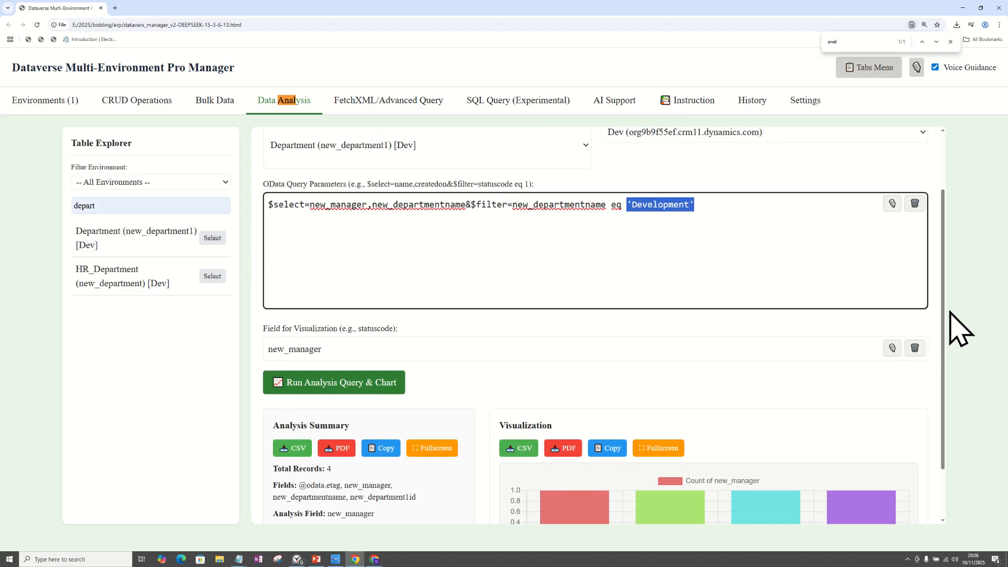
mouse_move(943, 315)
mouse_down()
mouse_move(947, 354)
mouse_move(948, 328)
mouse_up()
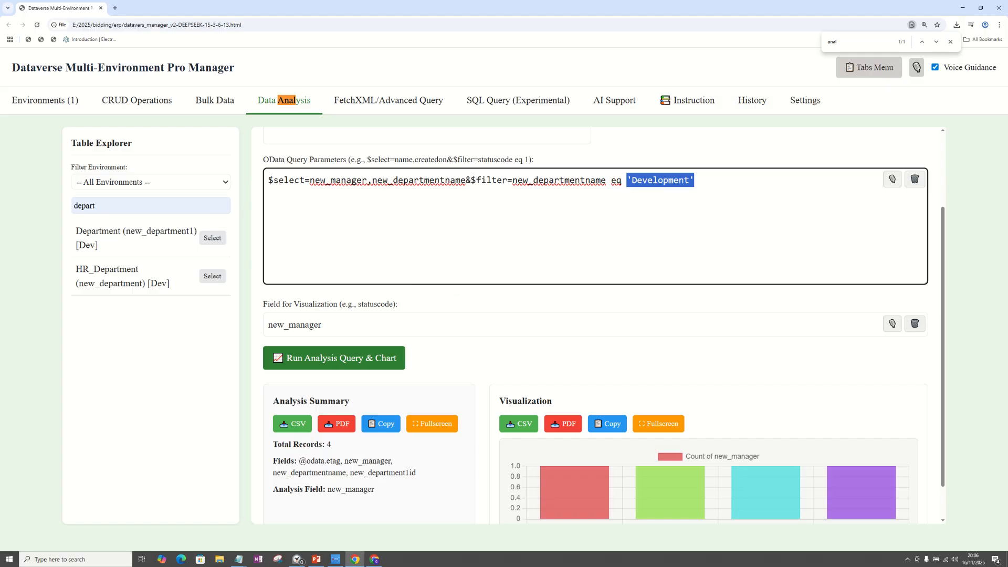
Replace the OData query with $filter=new_departmentname eq 'Finance' and run the analysis and chart again.
key(alt+Tab)
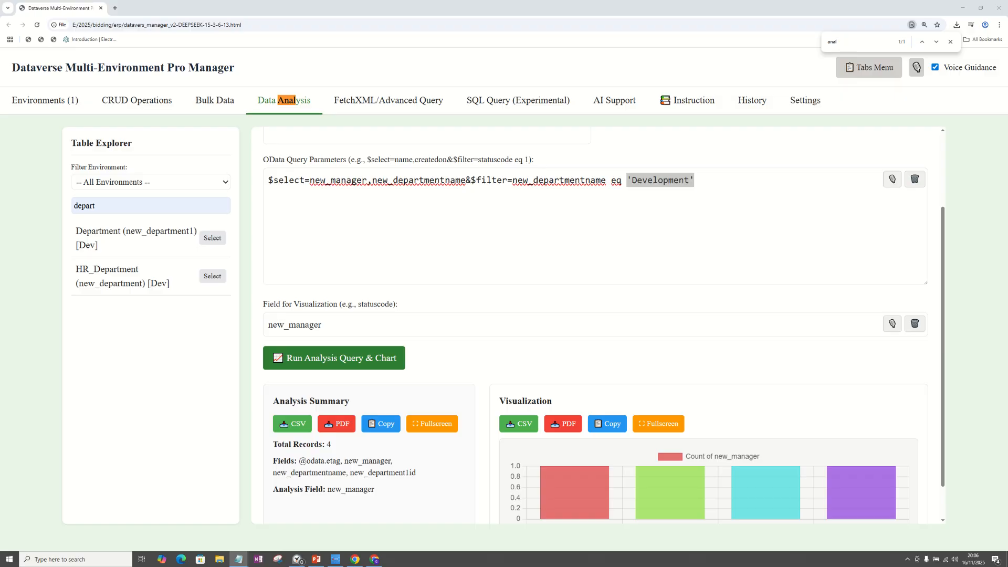
click(415, 217)
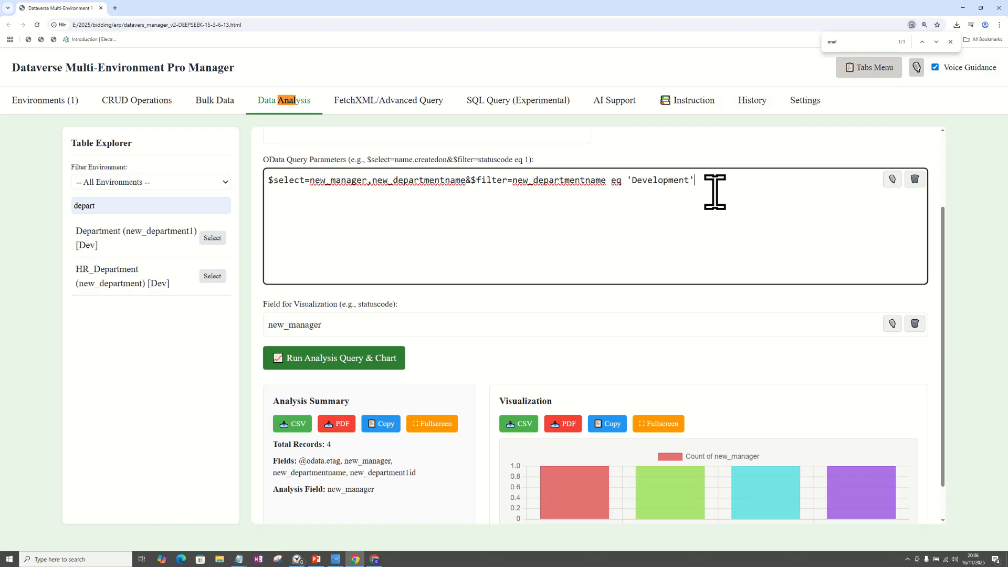
drag(716, 190, 263, 179)
text($filter=new_departmentname eq 'Finance')
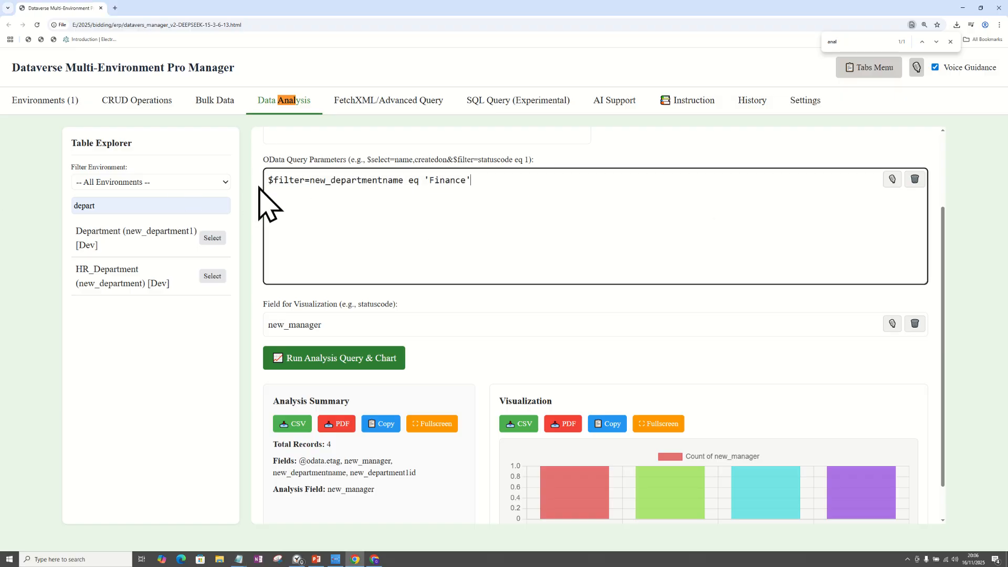
click(361, 364)
scroll(761, 391, down, 2)
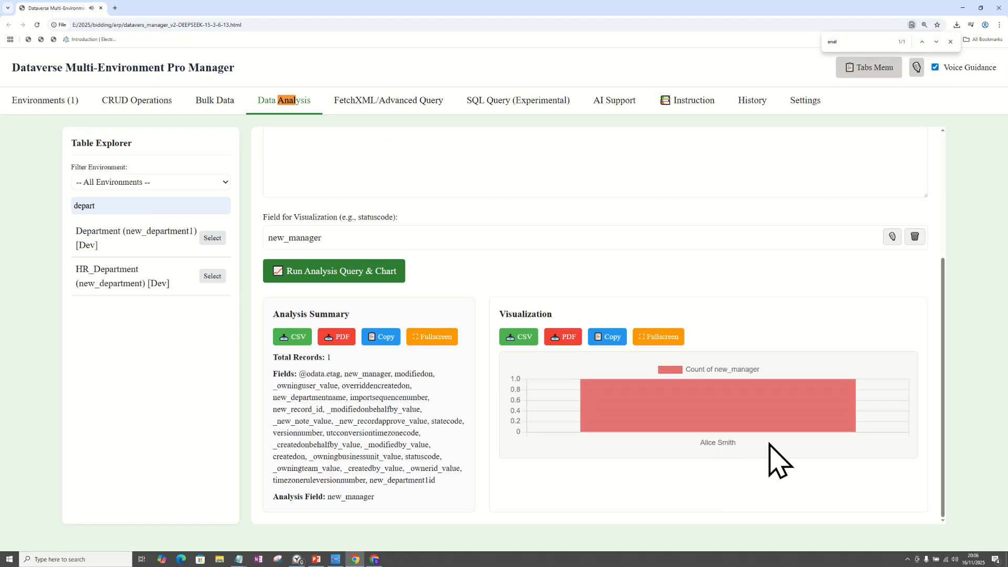
Review the filter field and the filter value in the Finance query.
drag(944, 333, 940, 283)
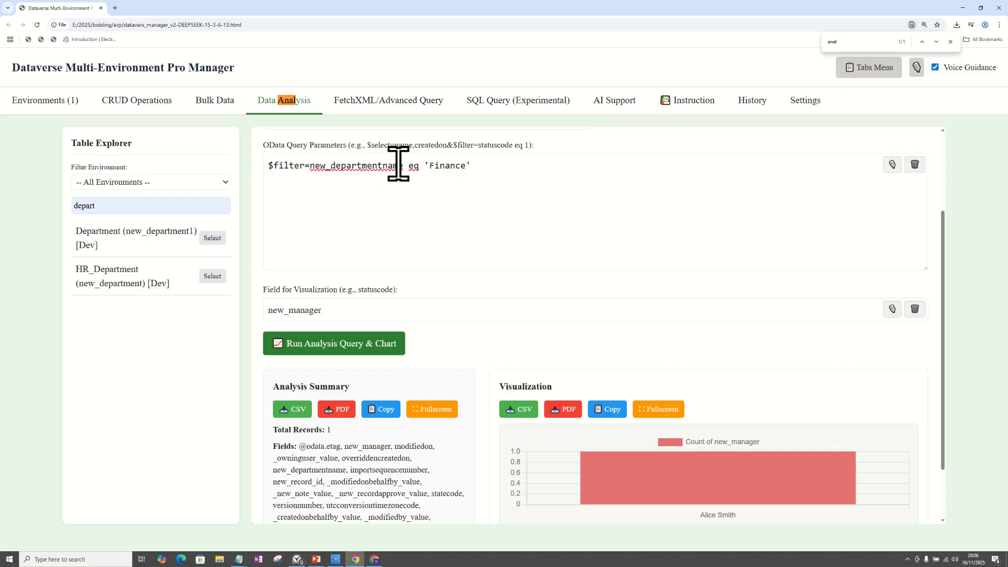
drag(407, 166, 309, 166)
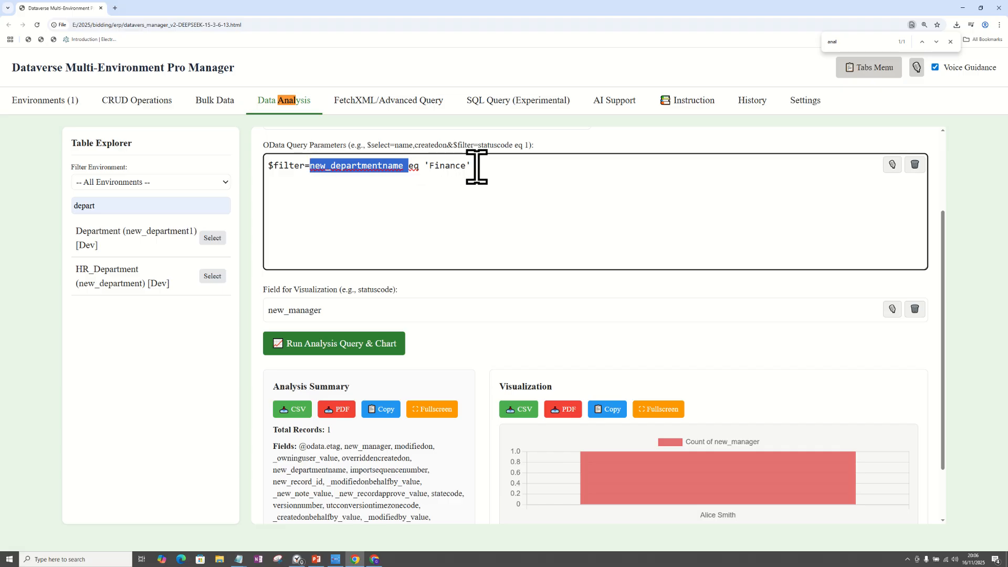
drag(477, 167, 430, 166)
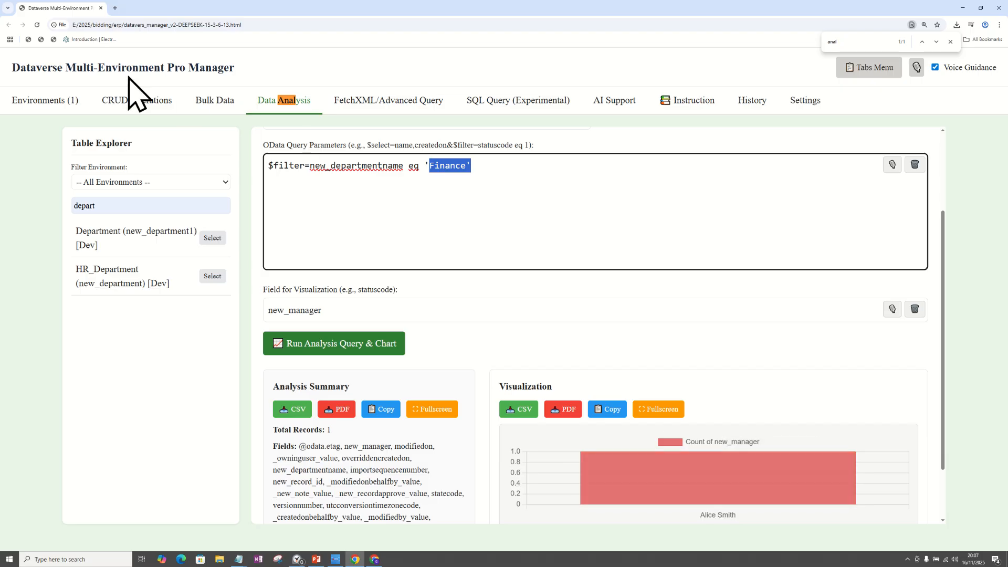
Locate the Finance record in the CRUD results and check its department name and manager values.
click(145, 103)
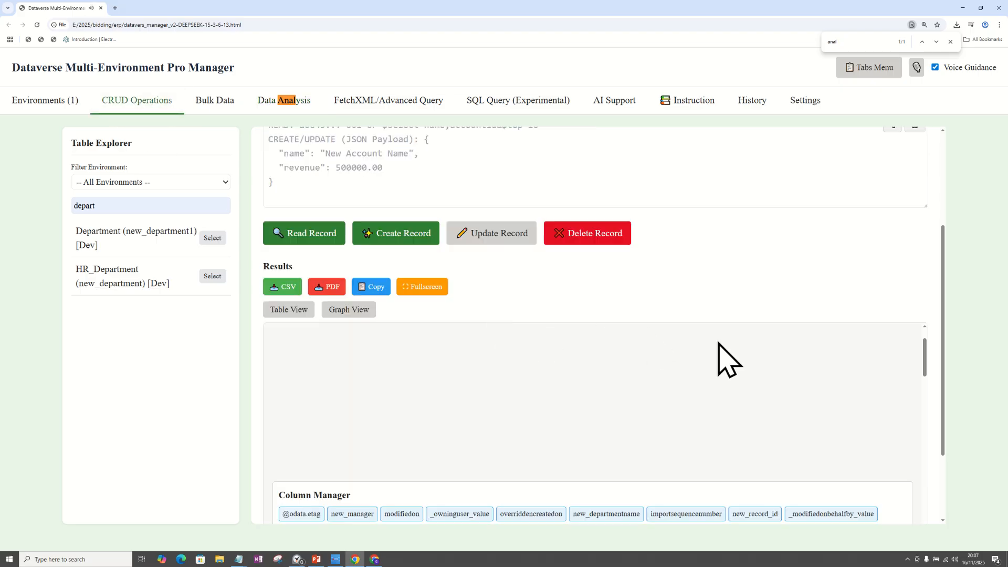
drag(945, 342, 939, 419)
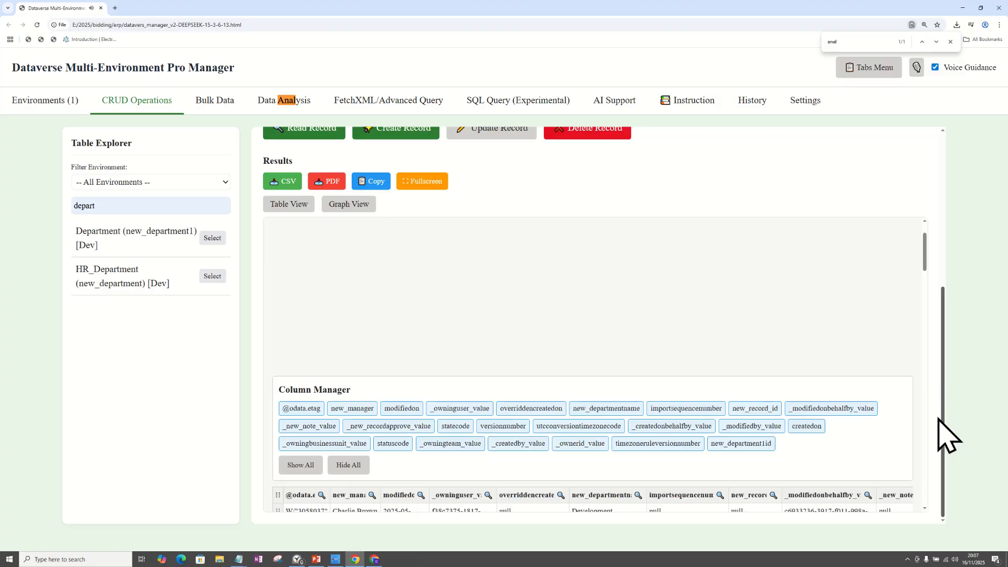
drag(925, 252, 927, 286)
double_click(601, 309)
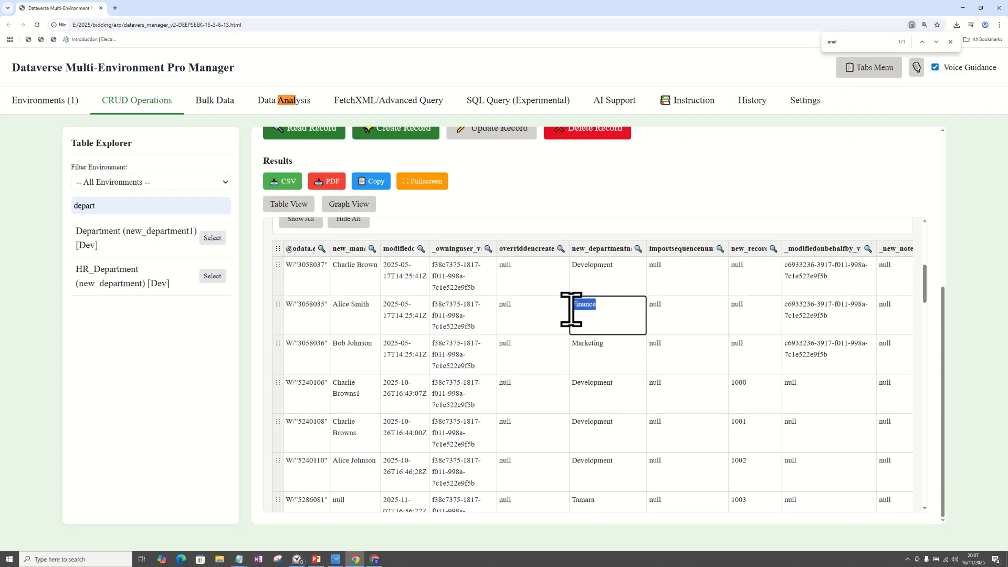
double_click(352, 308)
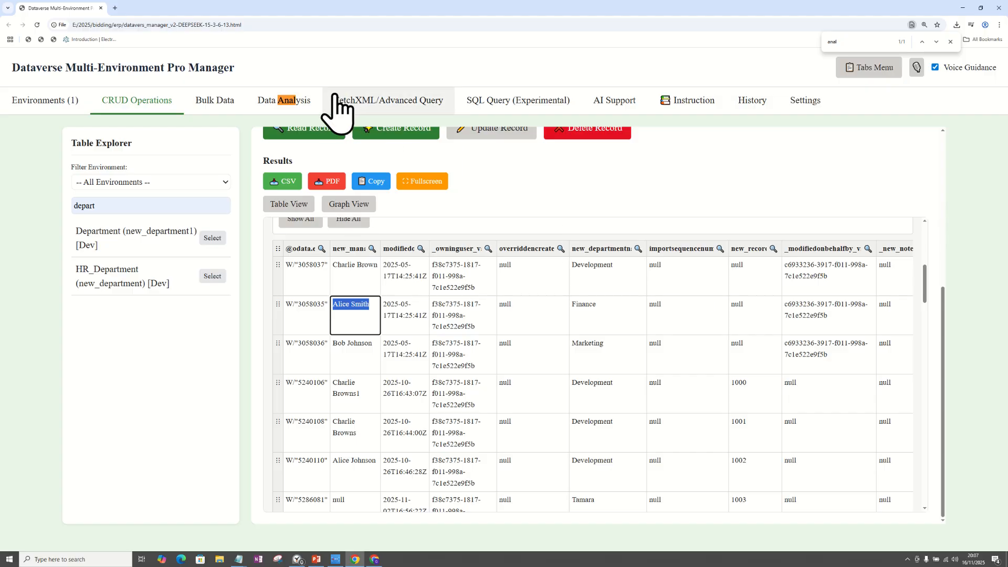
Return to the data analysis and compare the Finance chart and summary with the CRUD record.
click(297, 107)
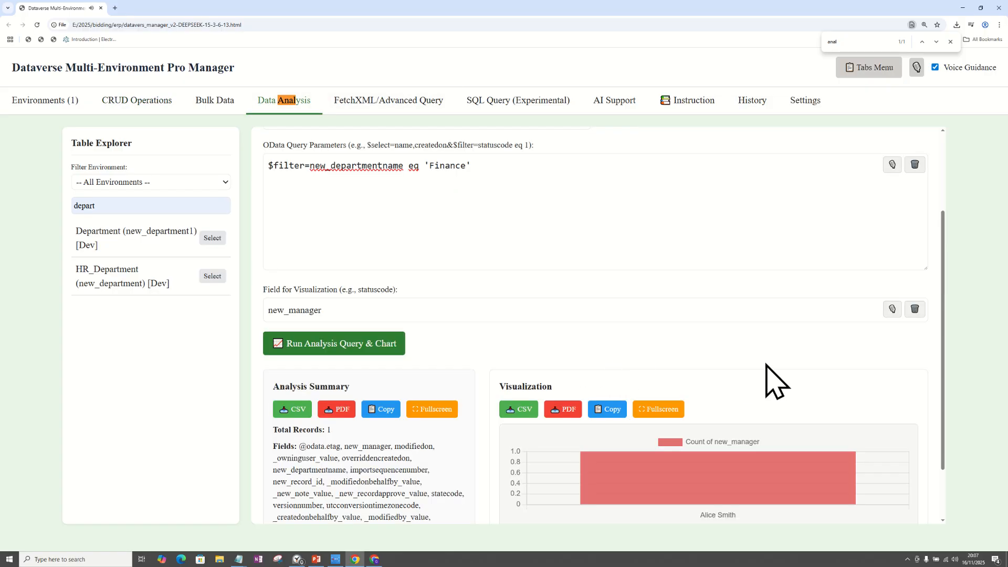
drag(945, 274, 944, 327)
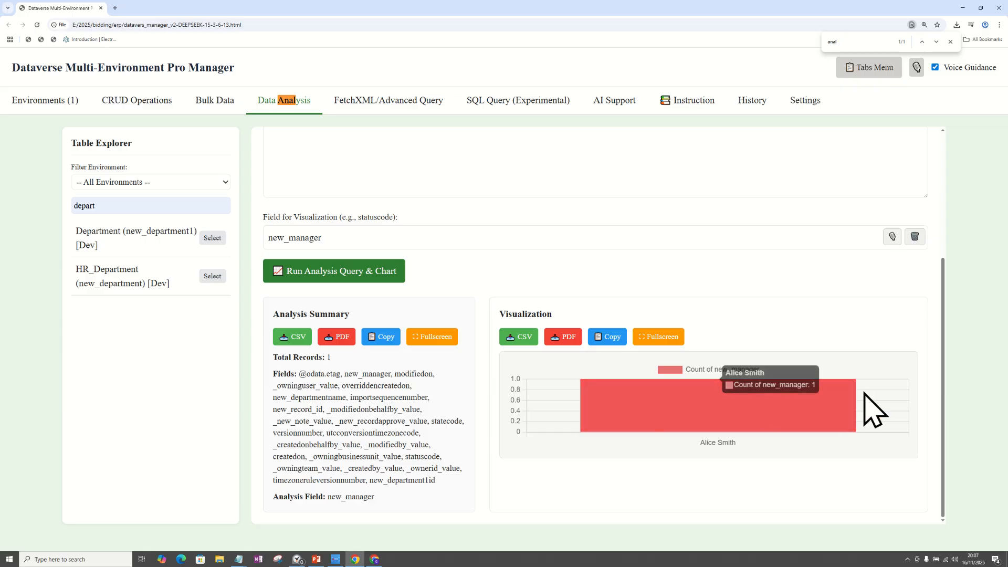
scroll(729, 239, up, 4)
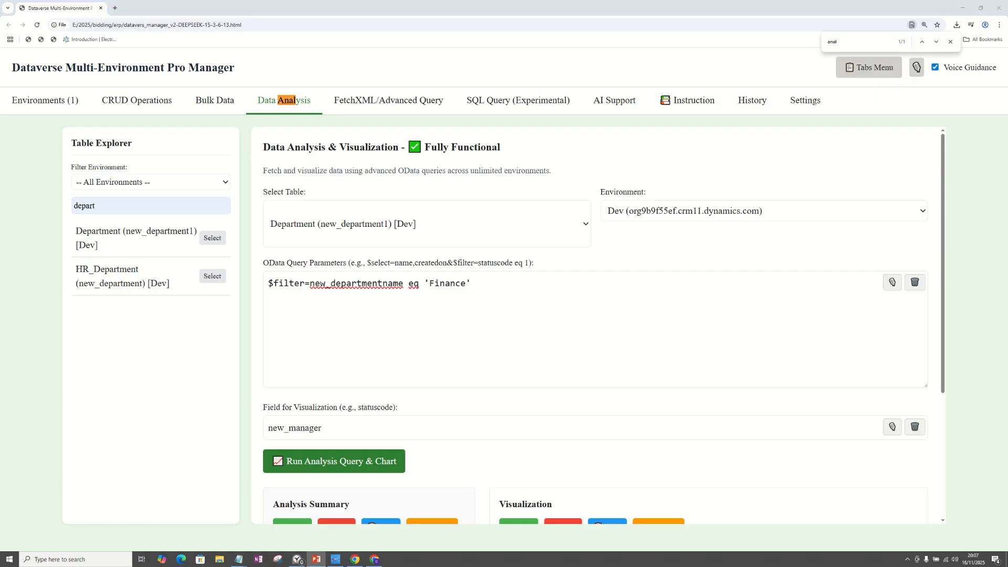
Switch to the PowerPoint slide show on the Data Analysis tab and maximize its window.
drag(0, 100, 484, 116)
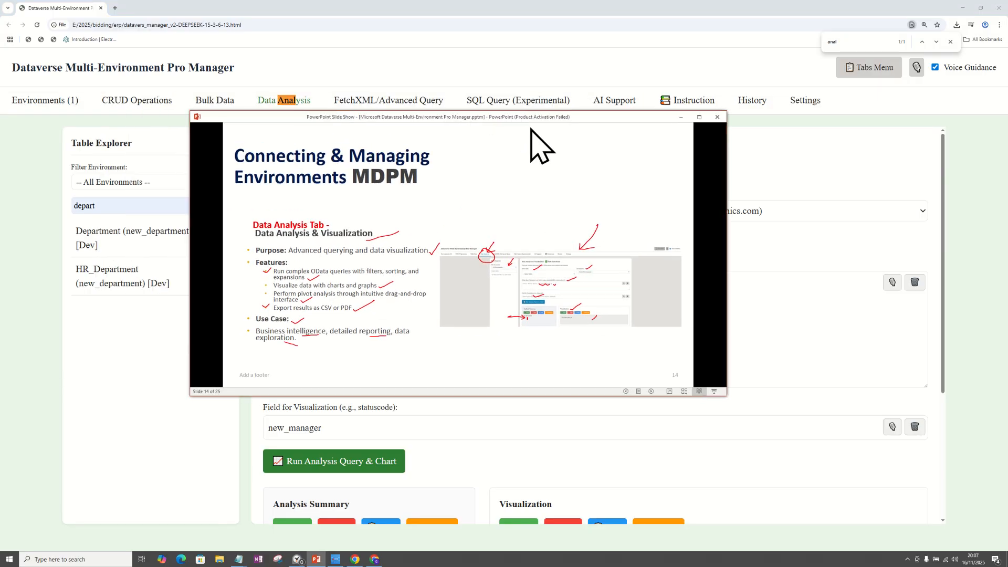
click(700, 117)
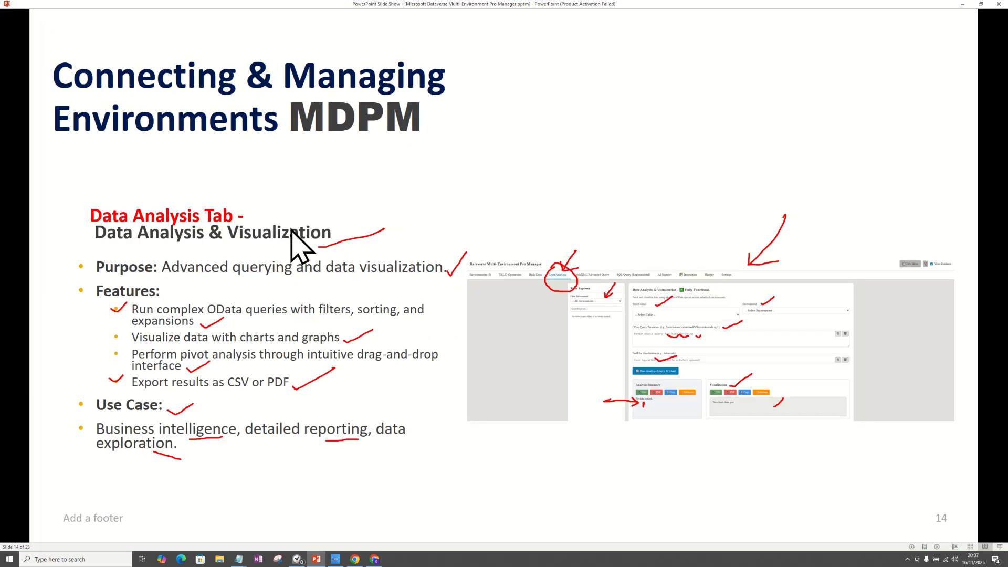